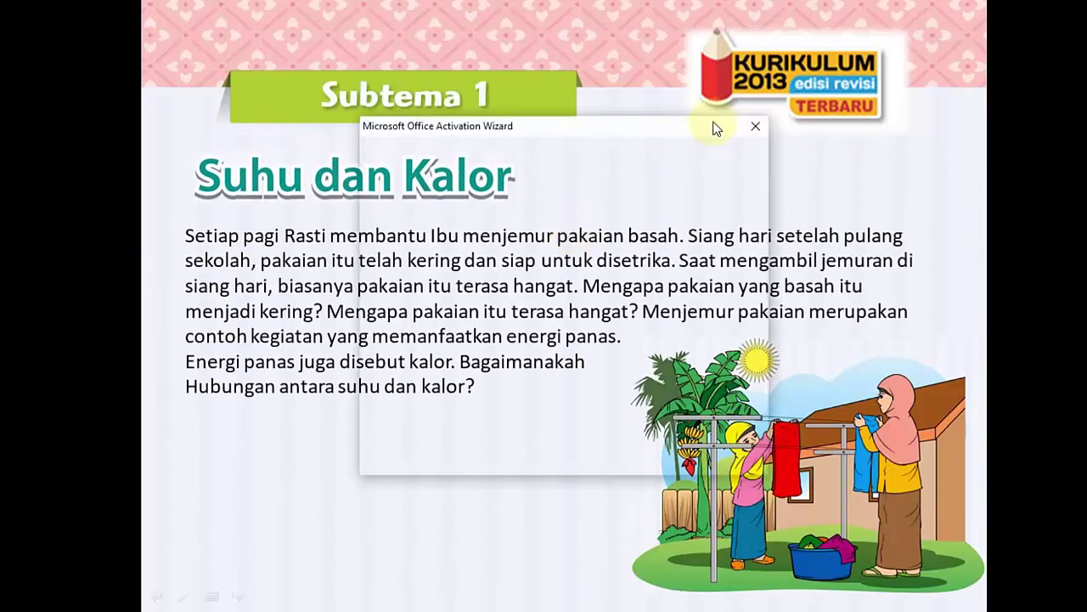
# Dismiss the activation notice and open the Tema 5 Subtema 4 show file.
pyautogui.click(751, 127)
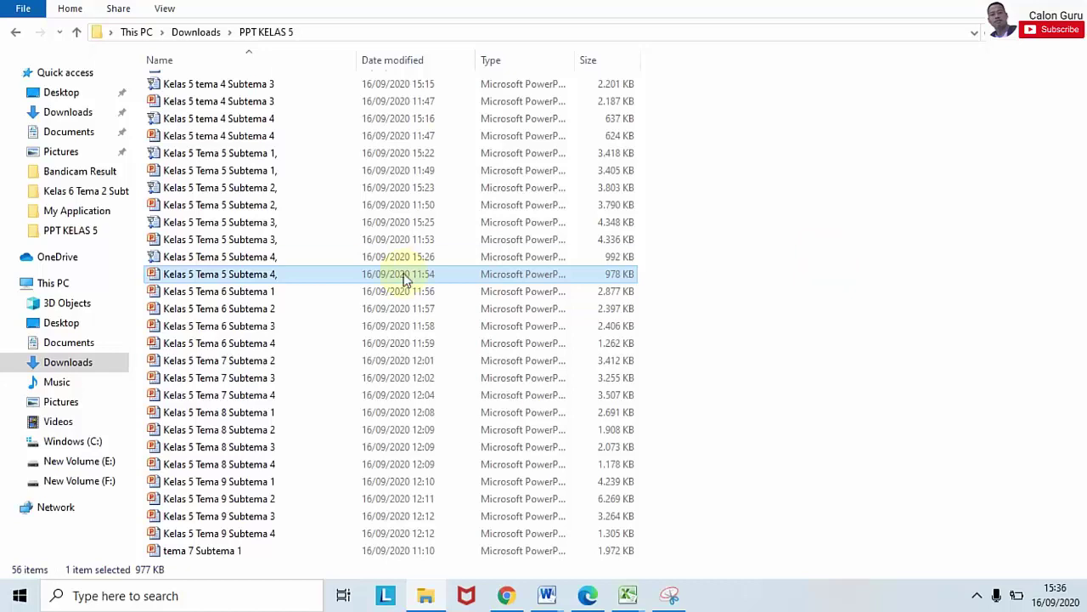
pyautogui.doubleClick(280, 254)
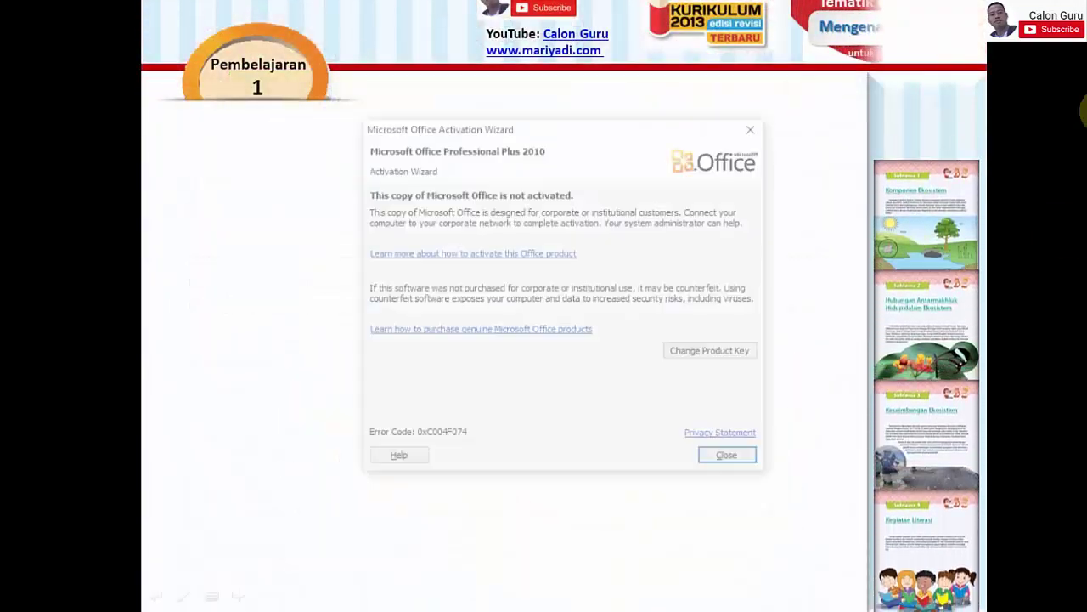
# Reveal the two Pembelajaran 1 bullets, close the cannot-open-file errors, and end the slideshow.
pyautogui.click(749, 128)
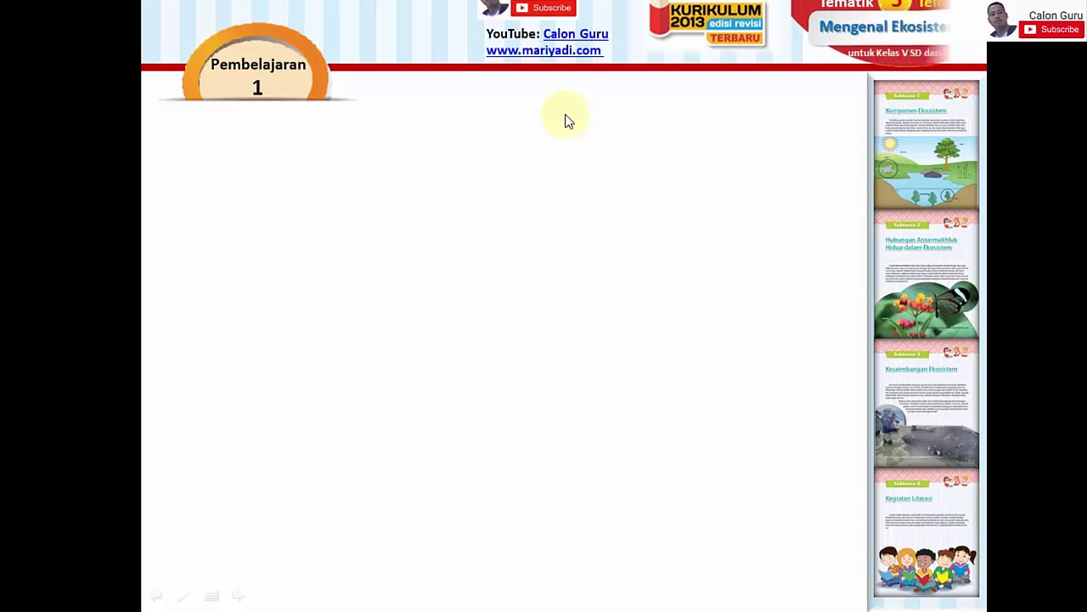
pyautogui.click(630, 179)
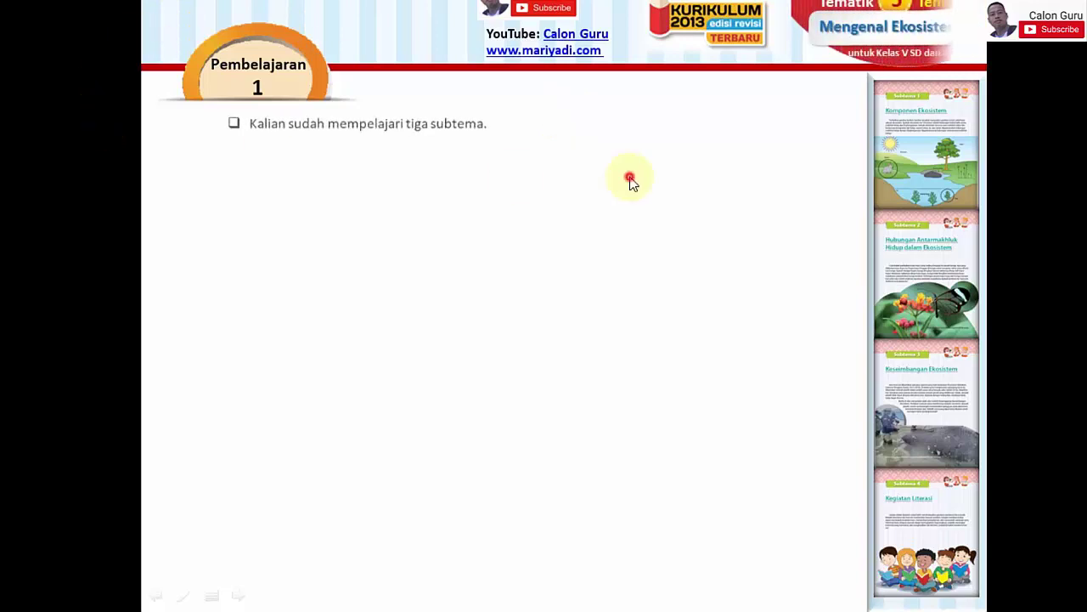
pyautogui.click(711, 217)
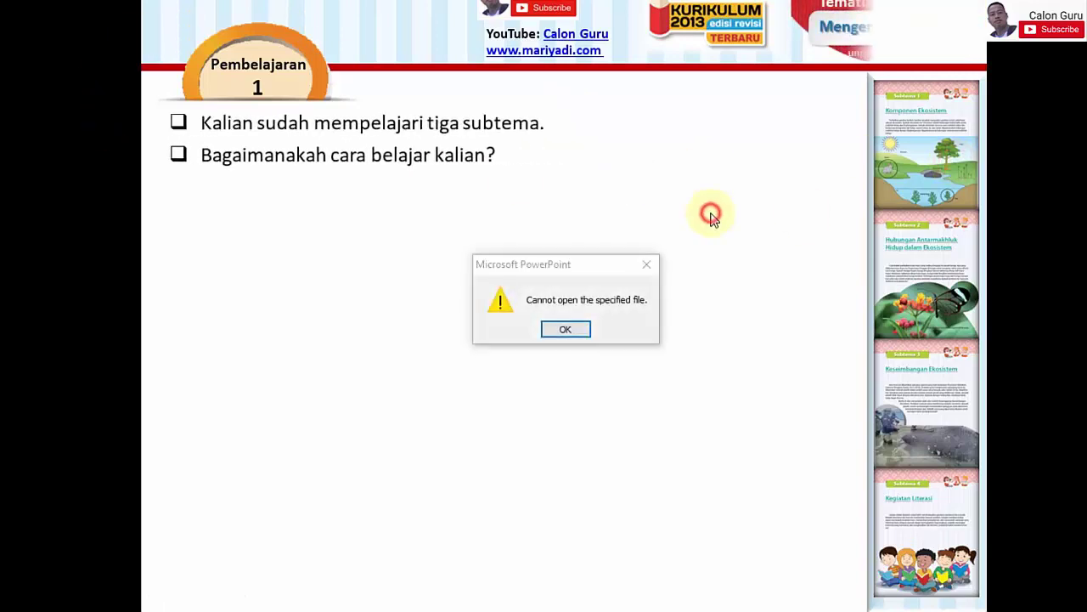
pyautogui.click(643, 270)
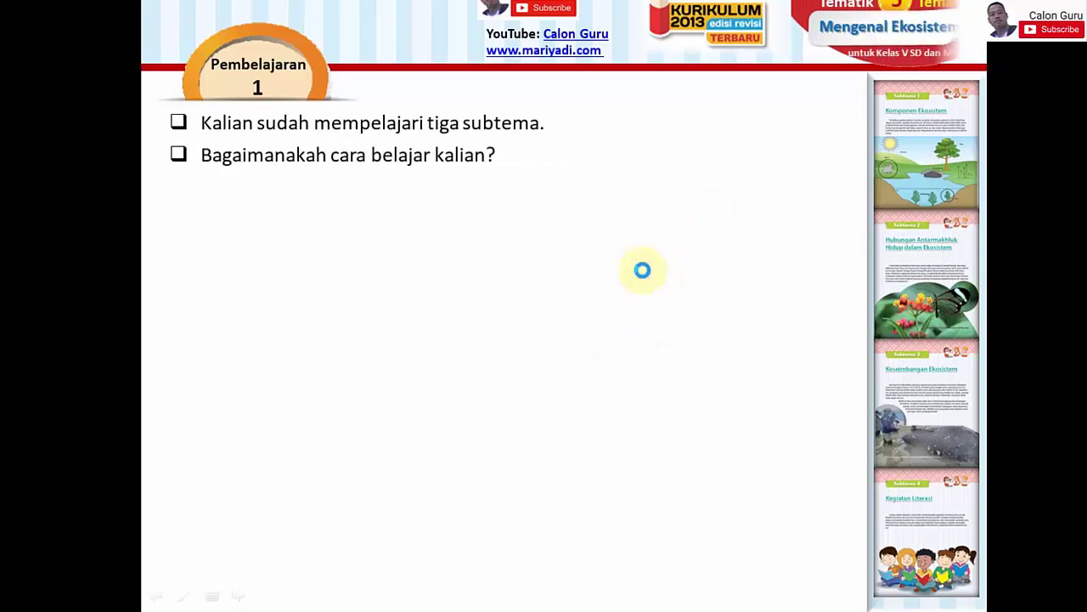
pyautogui.click(642, 270)
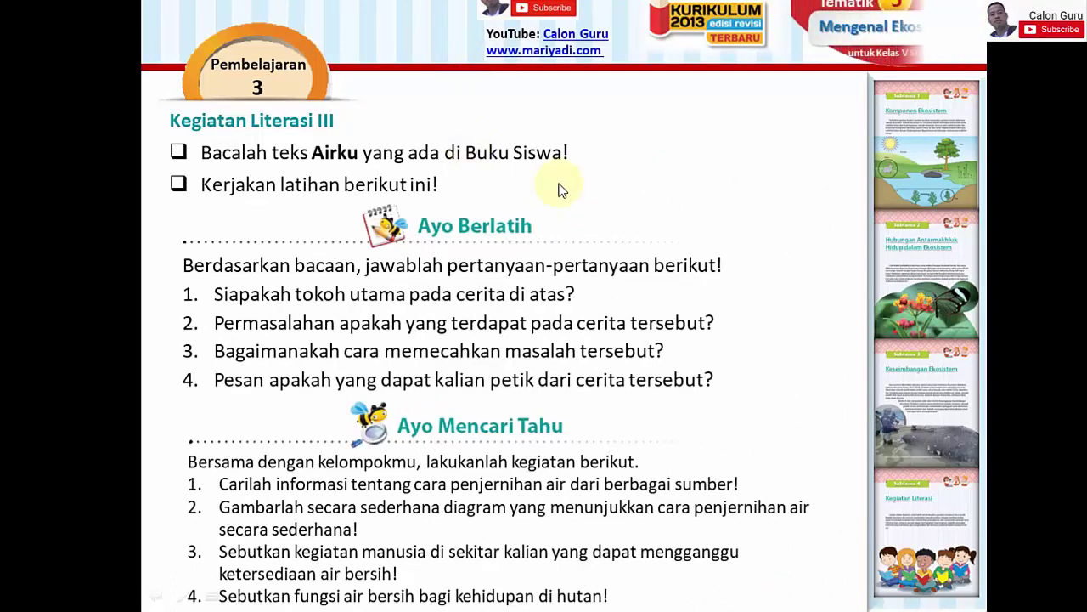
pyautogui.hotkey('alt', 'F4')
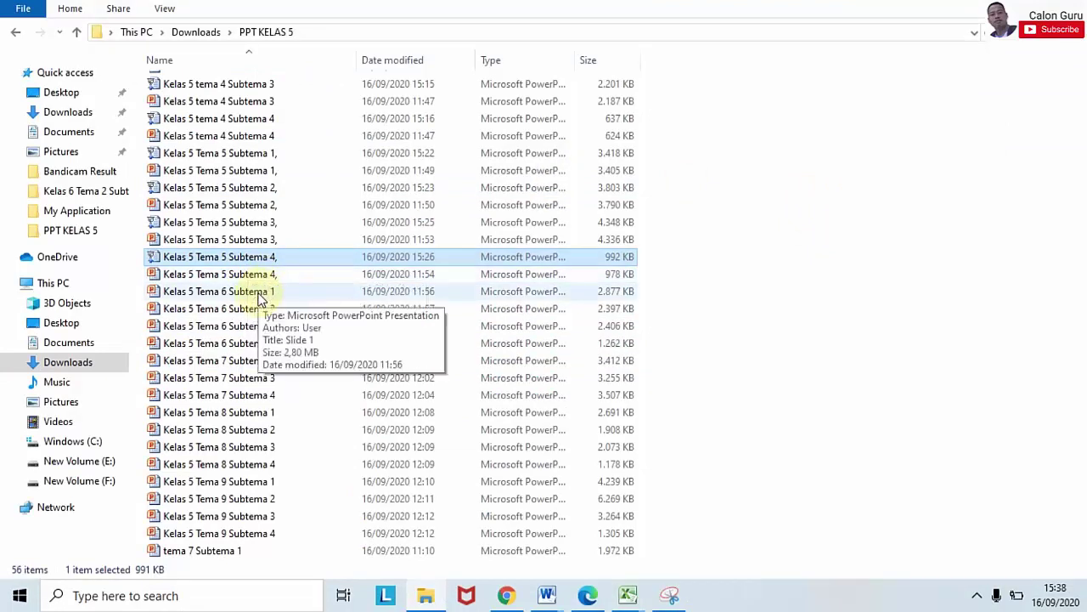
# Open the Kelas 5 Tema 6 Subtema 1 (Suhu dan Kalor) presentation in PowerPoint.
pyautogui.doubleClick(185, 293)
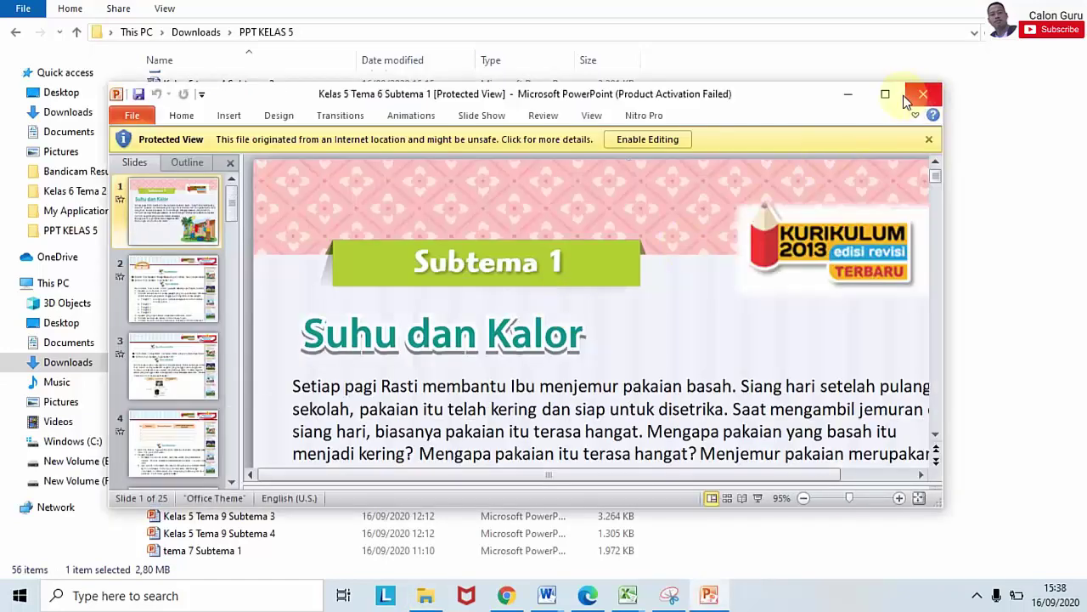
# Maximize the Suhu dan Kalor window, enable editing, and dismiss the activation notice.
pyautogui.click(885, 94)
pyautogui.click(547, 34)
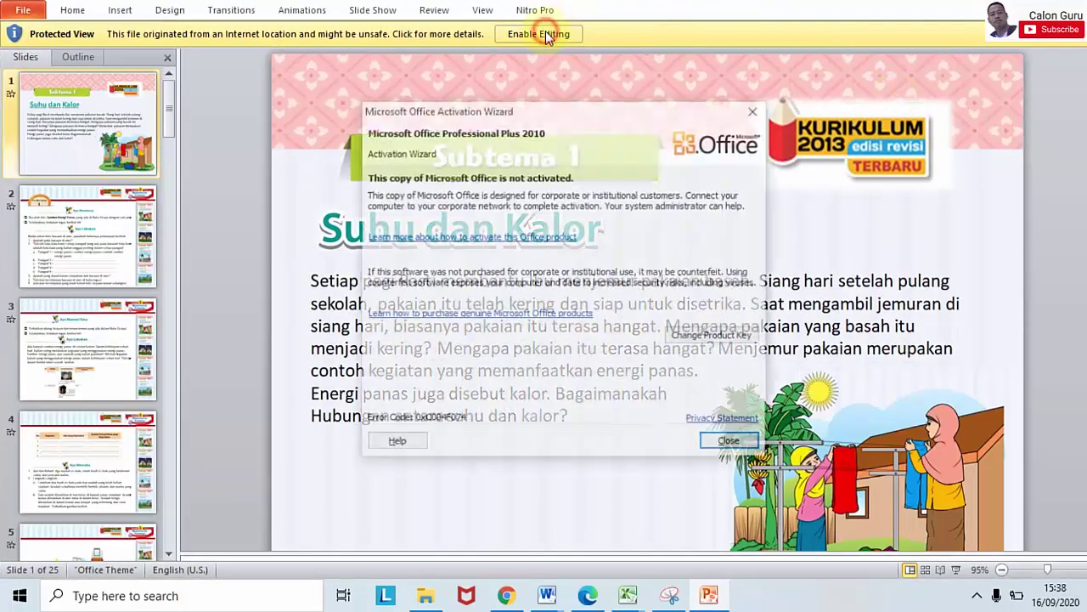
pyautogui.click(756, 111)
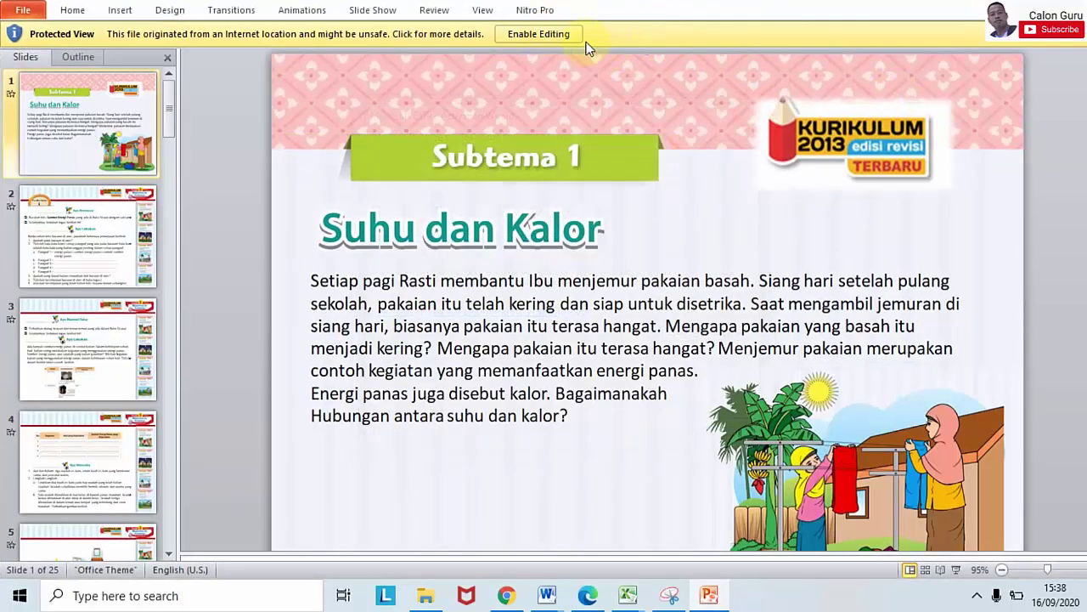
pyautogui.click(571, 38)
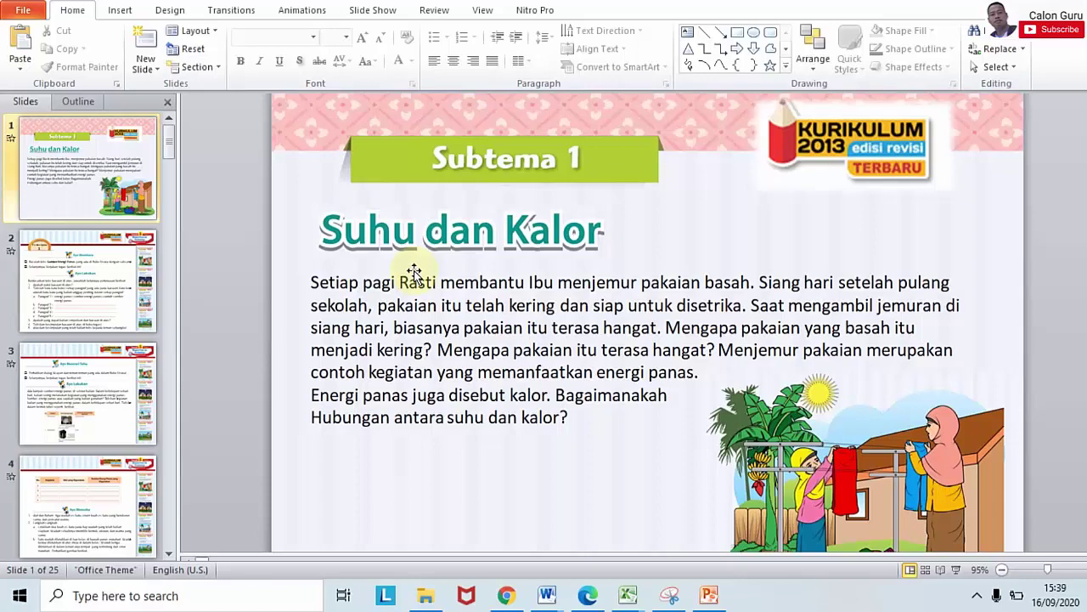
pyautogui.click(472, 12)
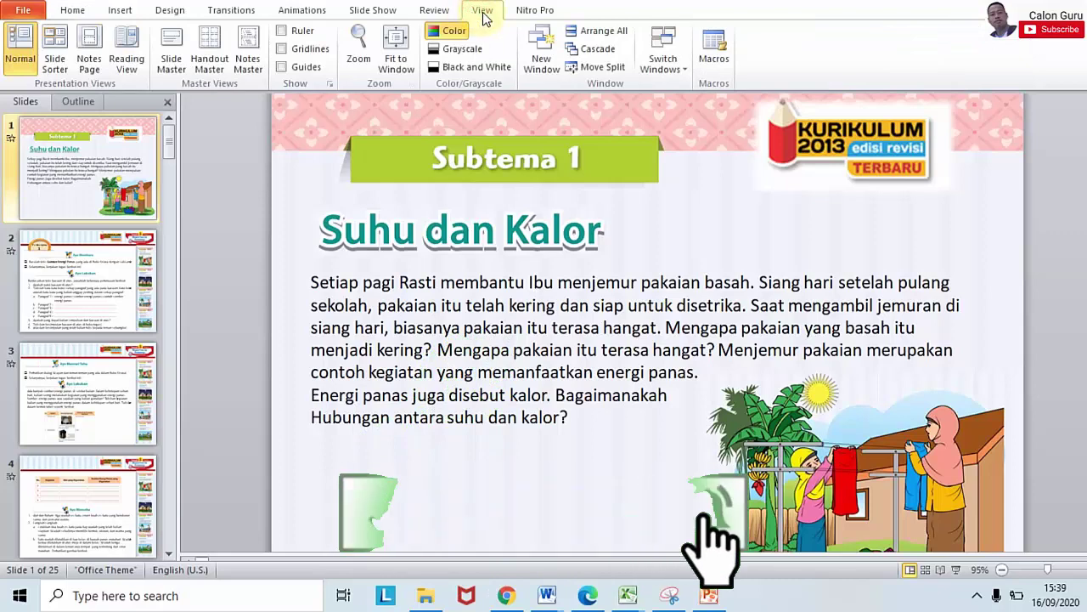
# Switch to Slide Master view and select the top Office Theme master slide.
pyautogui.click(174, 56)
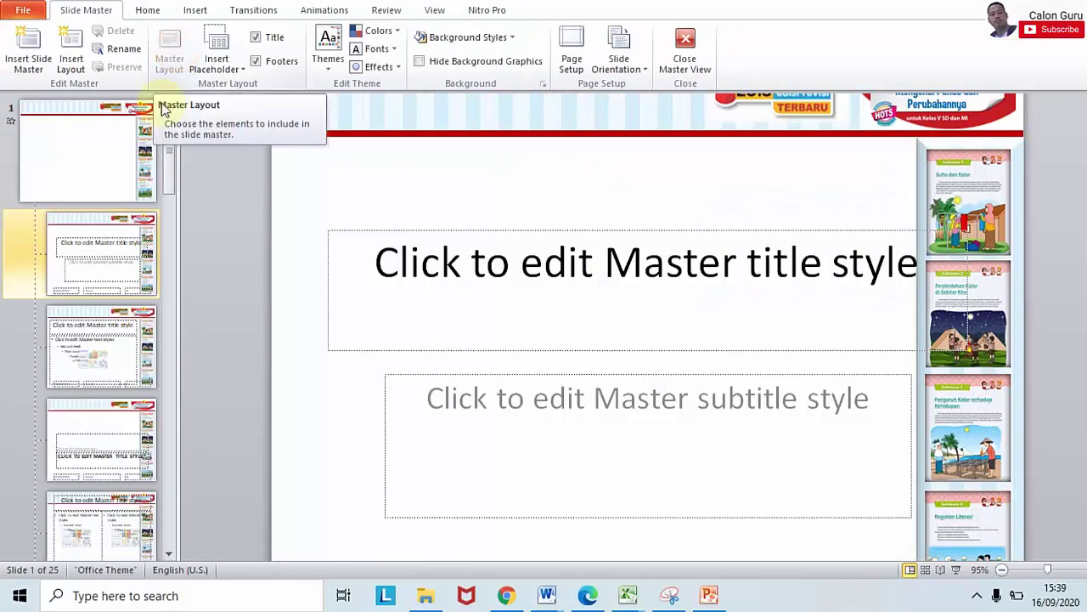
pyautogui.click(102, 171)
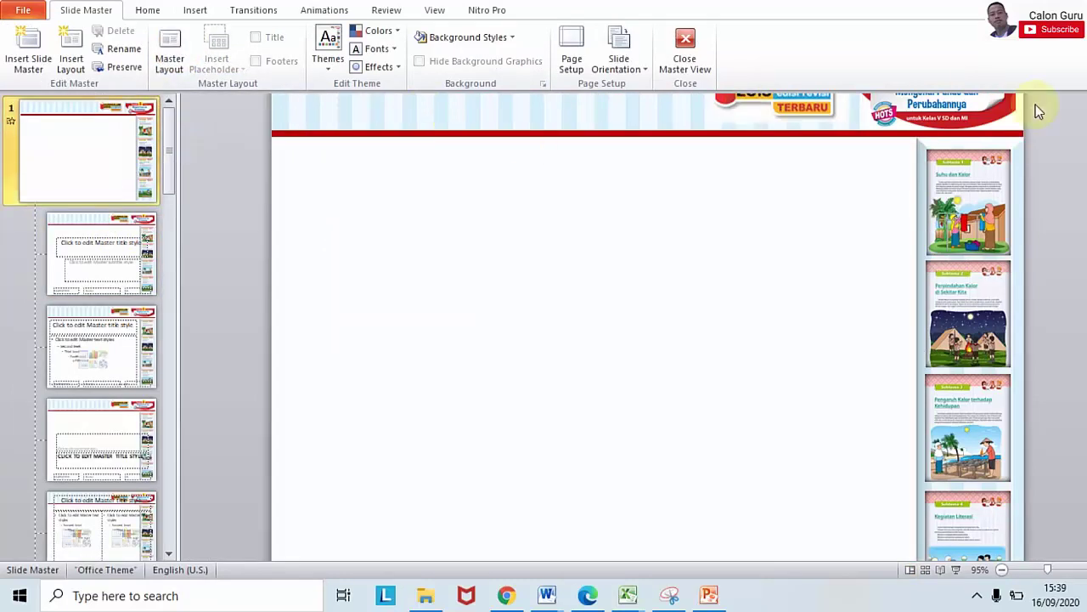
pyautogui.scroll(1, 645, 327)
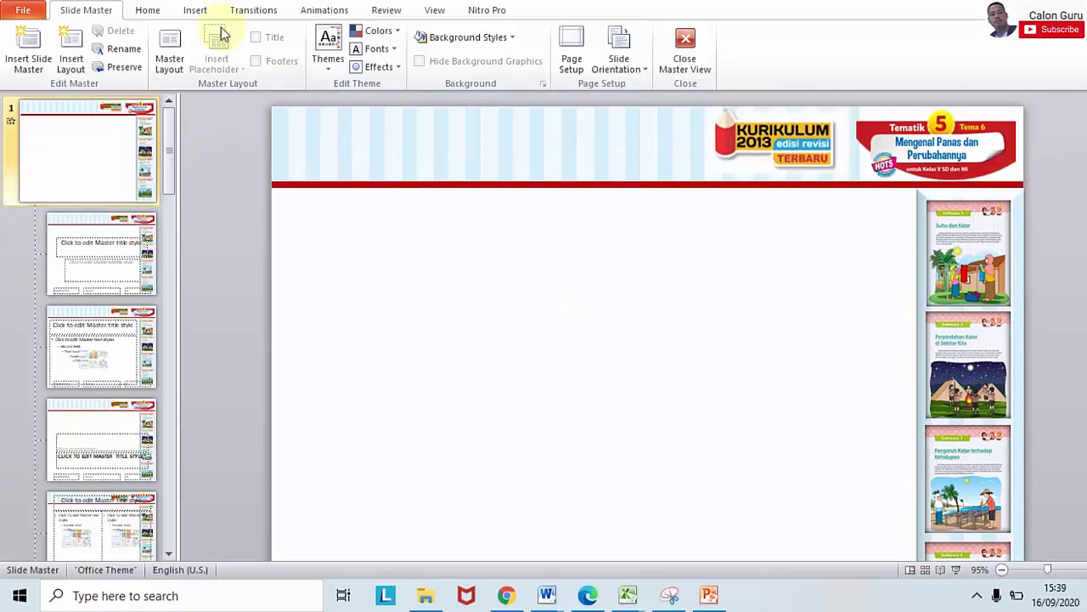
pyautogui.click(196, 12)
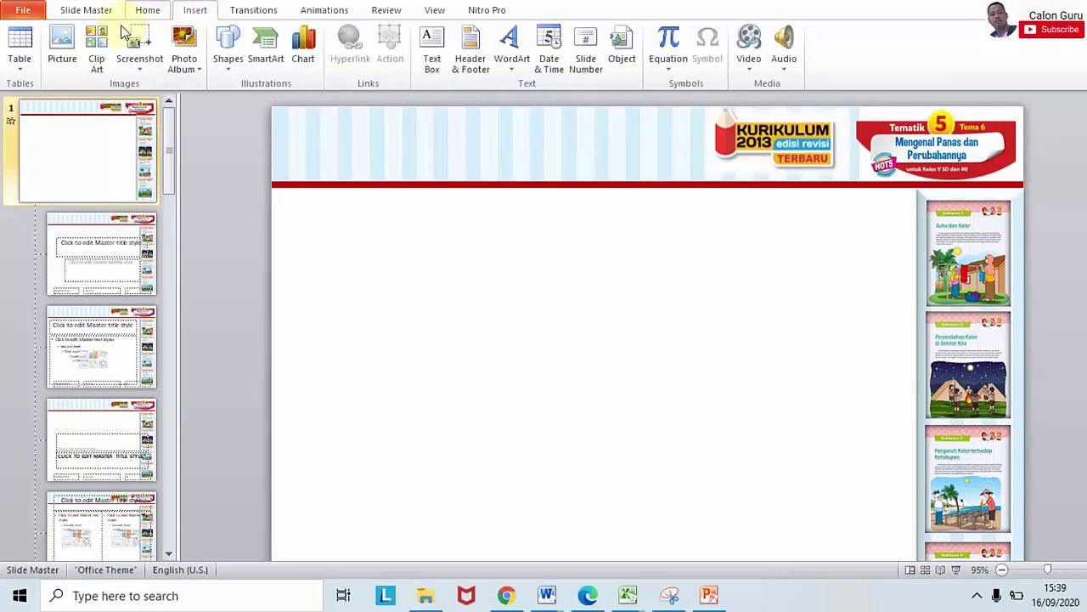
# Insert Calon Guru picture A and shrink it to about 3.18 cm in the master header.
pyautogui.click(74, 49)
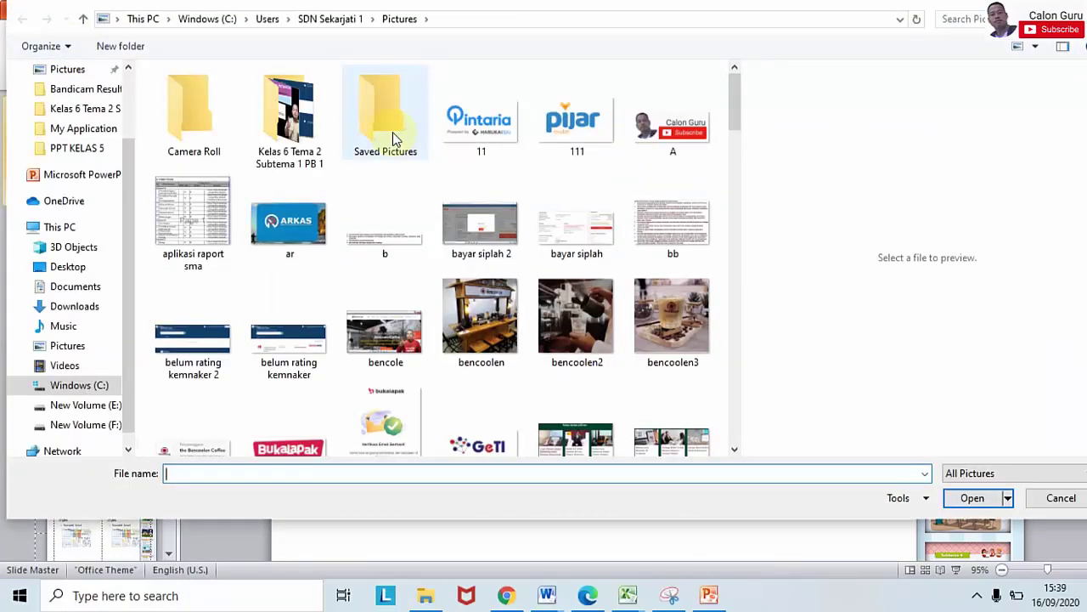
pyautogui.click(647, 138)
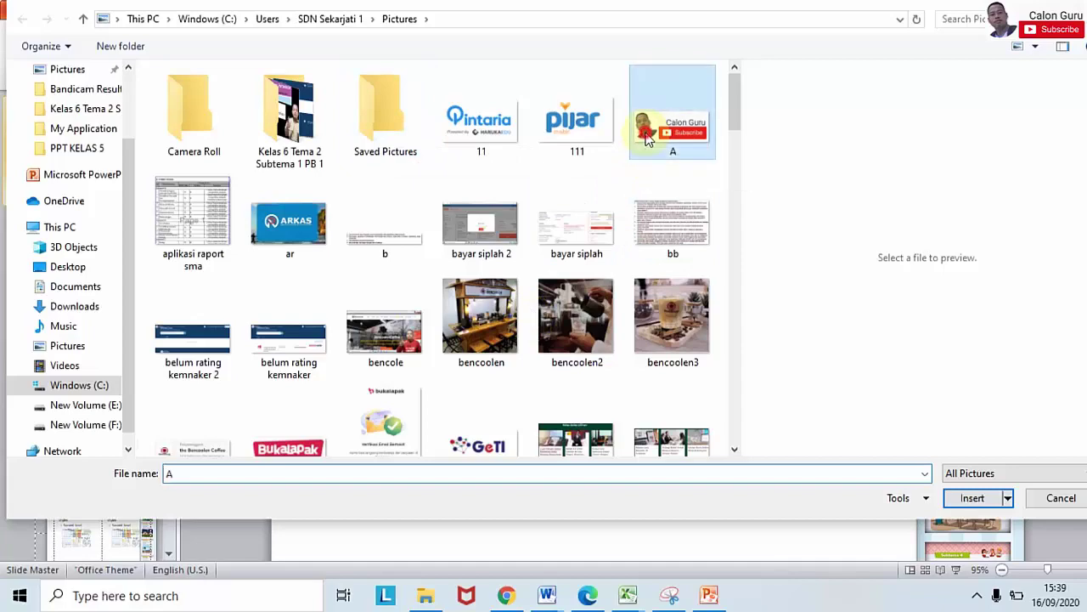
pyautogui.click(973, 498)
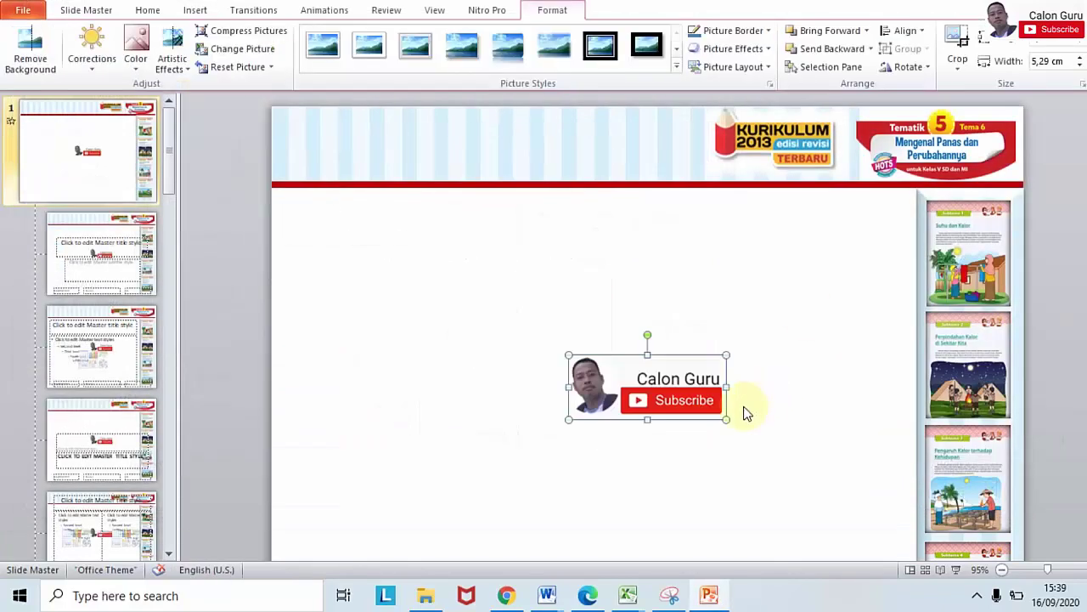
pyautogui.moveTo(726, 419)
pyautogui.mouseDown()
pyautogui.moveTo(674, 378)
pyautogui.moveTo(637, 119)
pyautogui.moveTo(660, 143)
pyautogui.mouseUp()
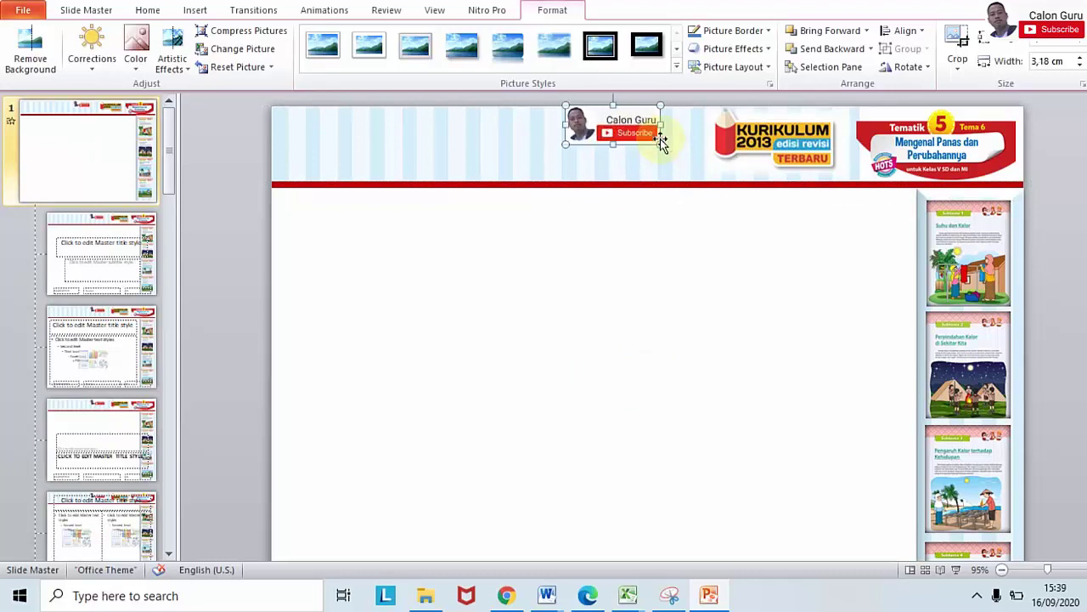
pyautogui.click(624, 238)
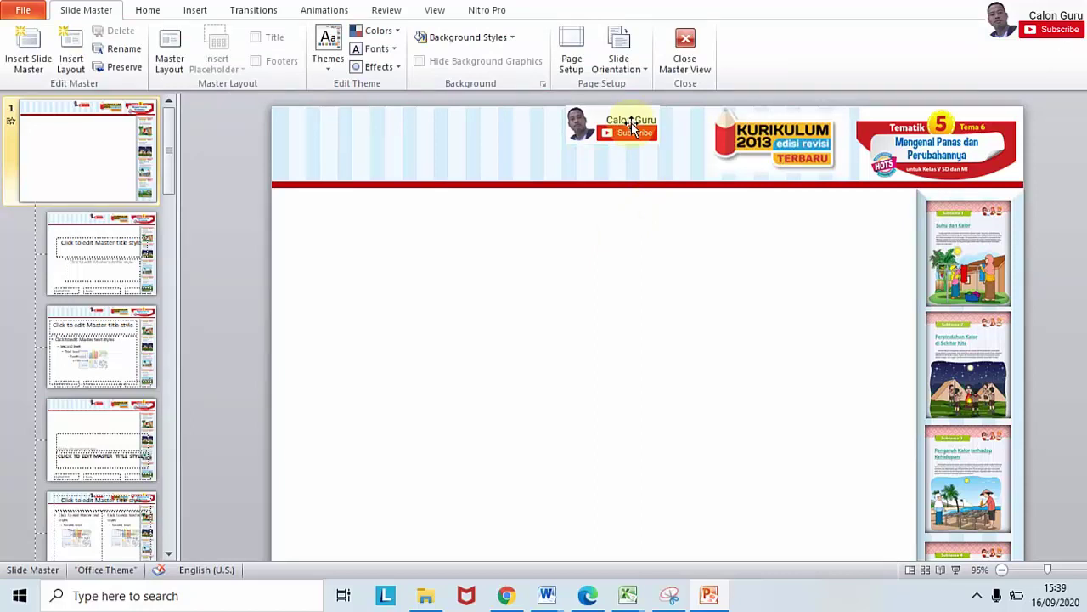
pyautogui.click(198, 15)
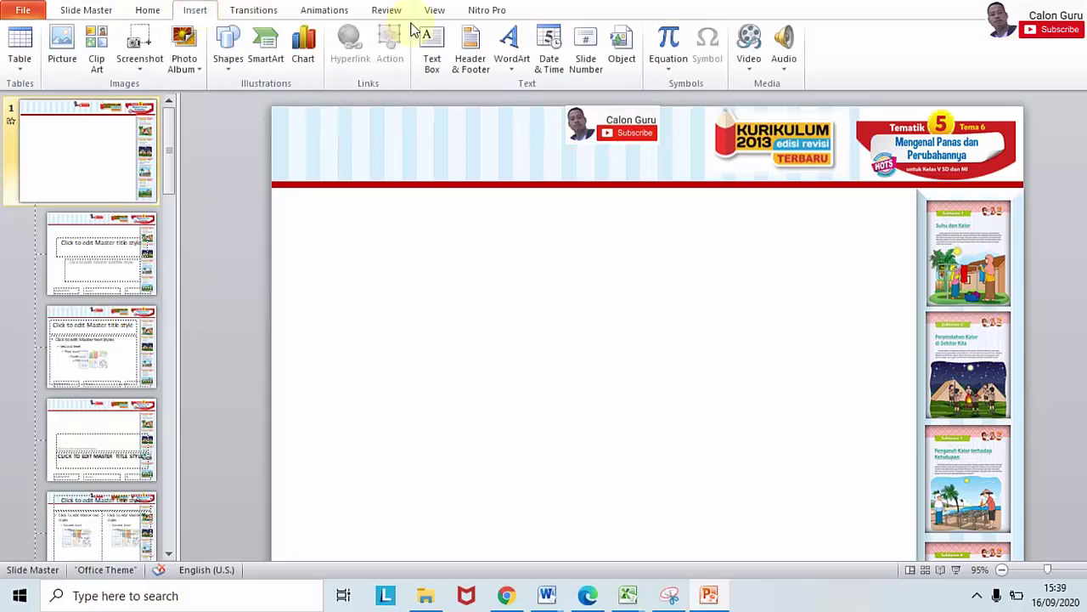
pyautogui.click(514, 69)
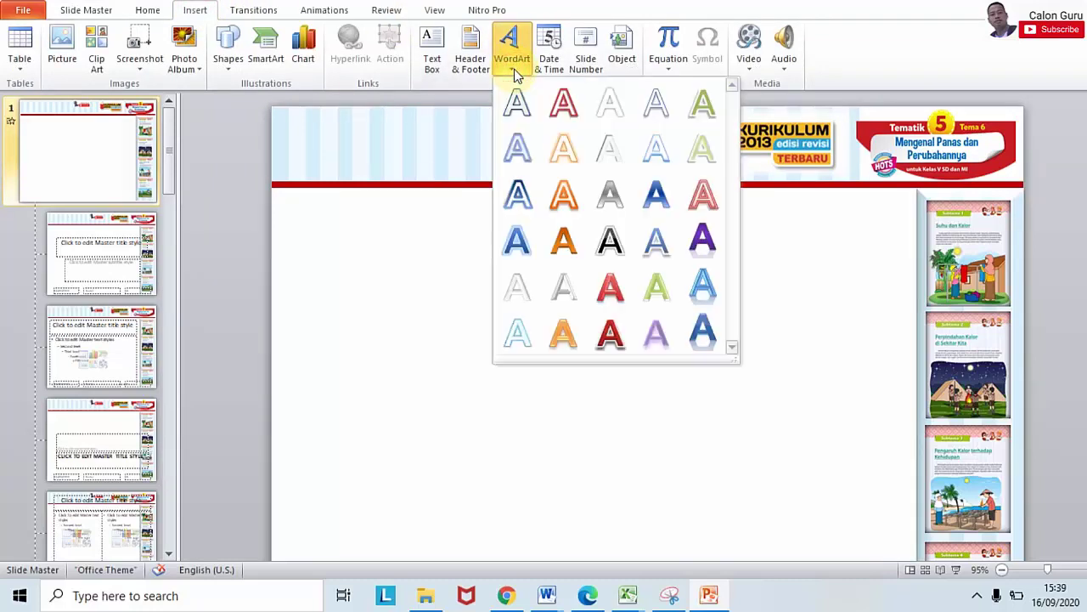
pyautogui.click(435, 71)
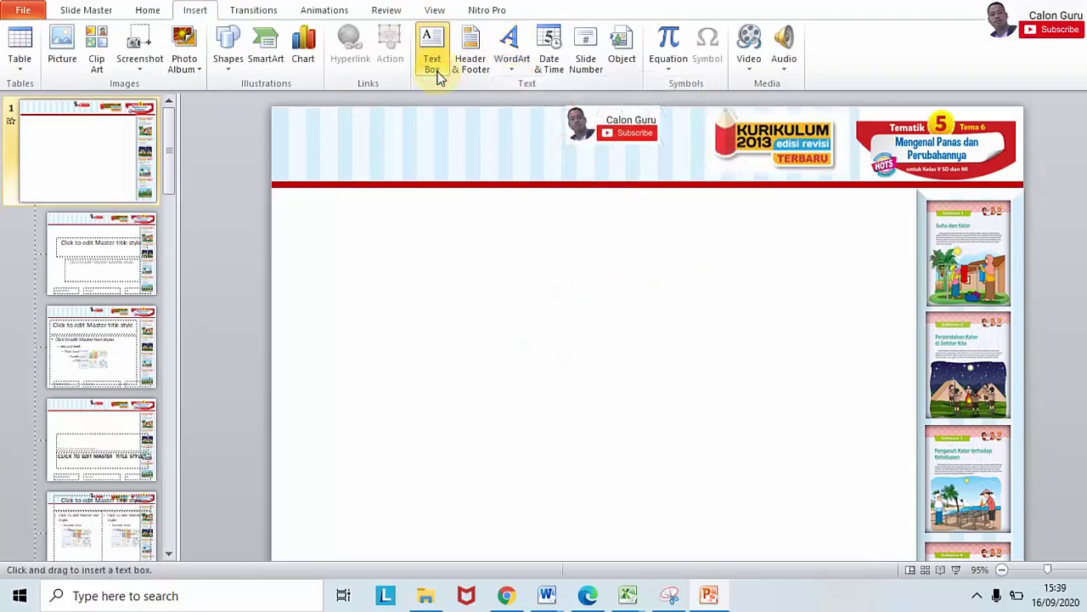
pyautogui.moveTo(478, 264); pyautogui.dragTo(606, 309)
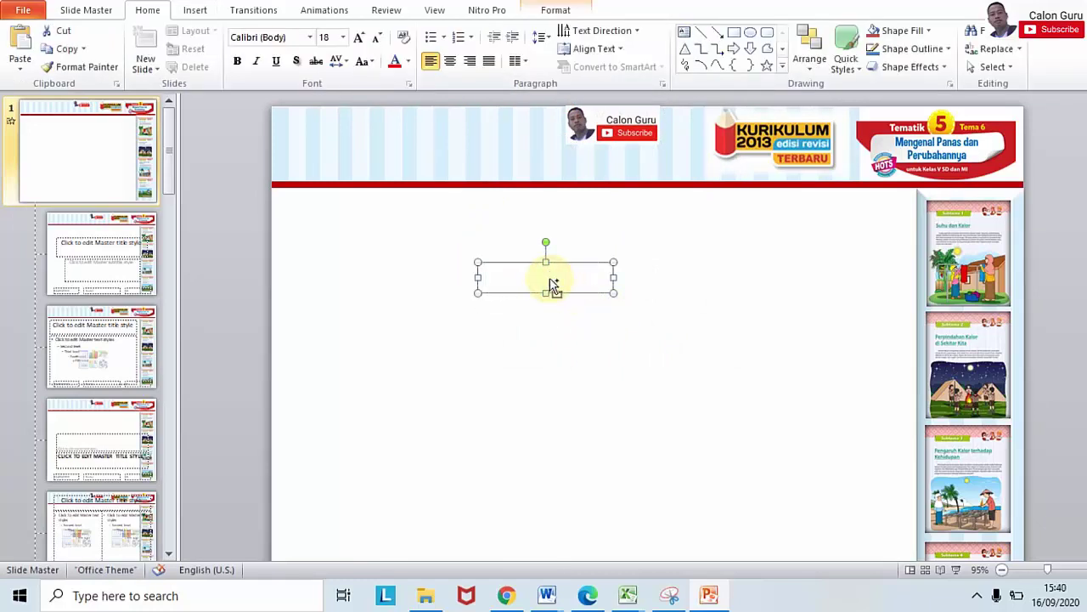
pyautogui.write('YouTube: Calon Guru www.mariyadi.com')
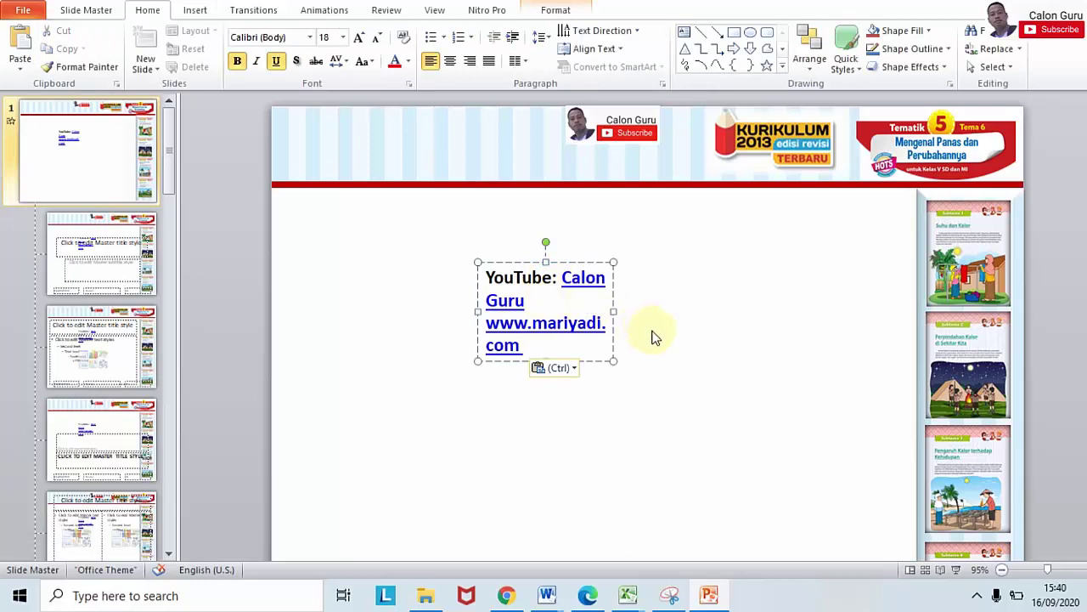
pyautogui.moveTo(615, 311); pyautogui.dragTo(673, 313)
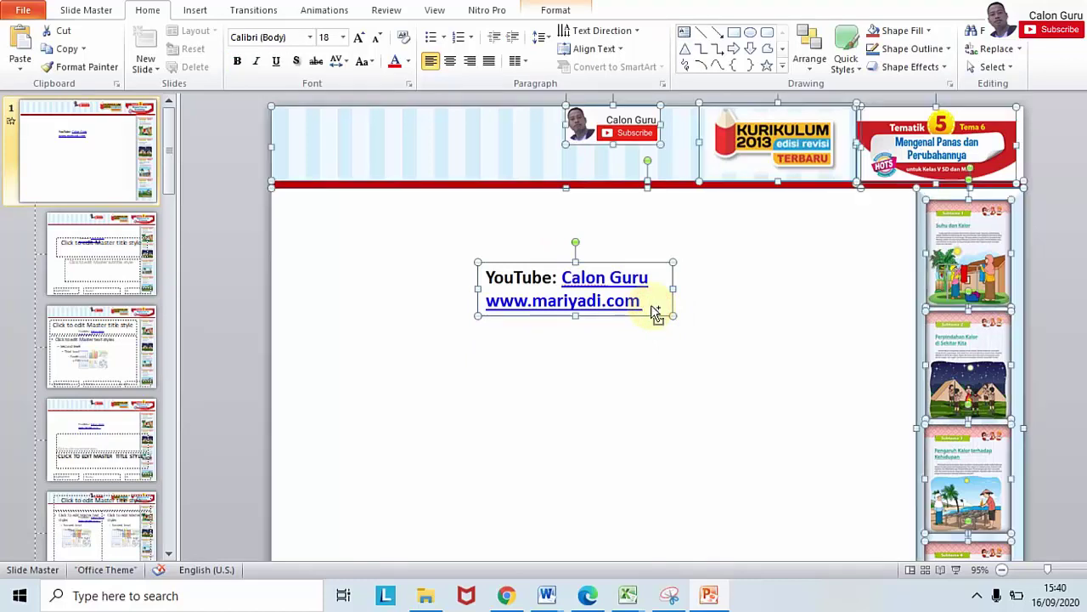
pyautogui.click(665, 422)
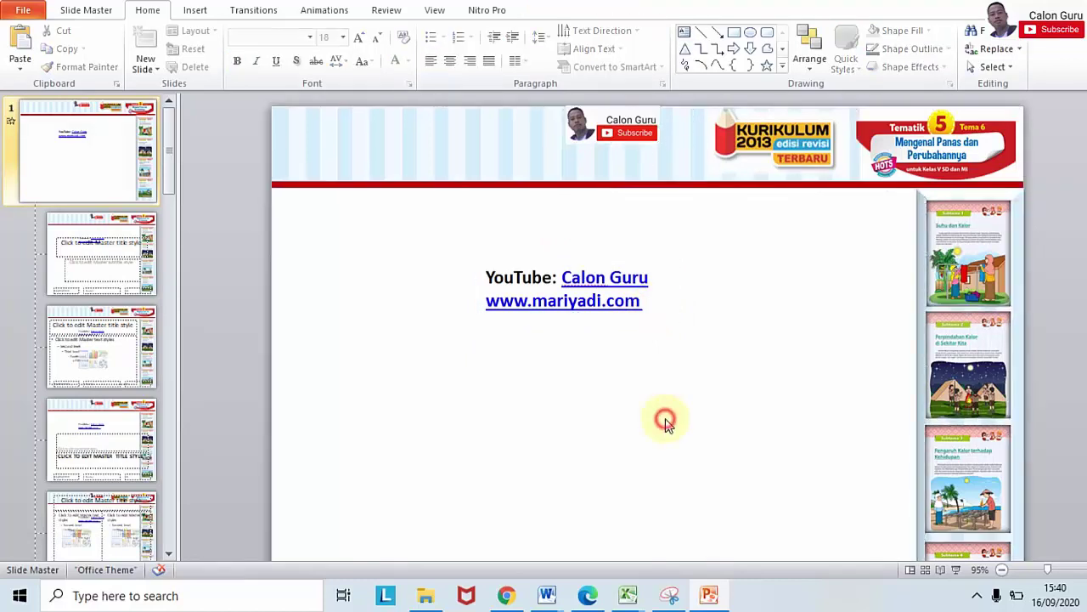
pyautogui.click(537, 278)
# Set the link text to 12 pt and move the box just below the subscribe badge.
pyautogui.tripleClick(537, 280)
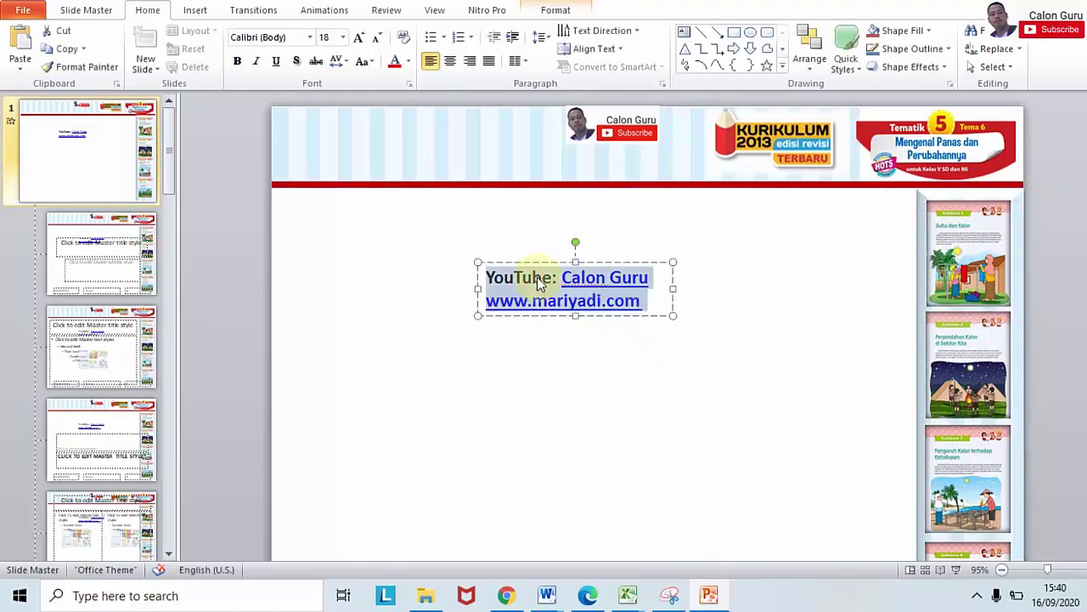
pyautogui.click(343, 44)
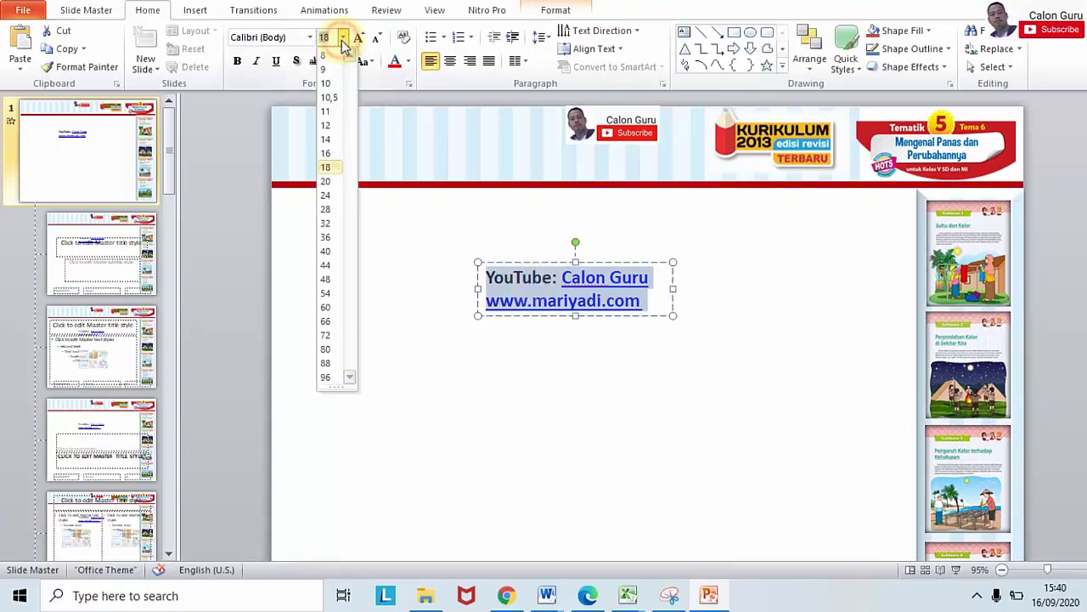
pyautogui.click(330, 126)
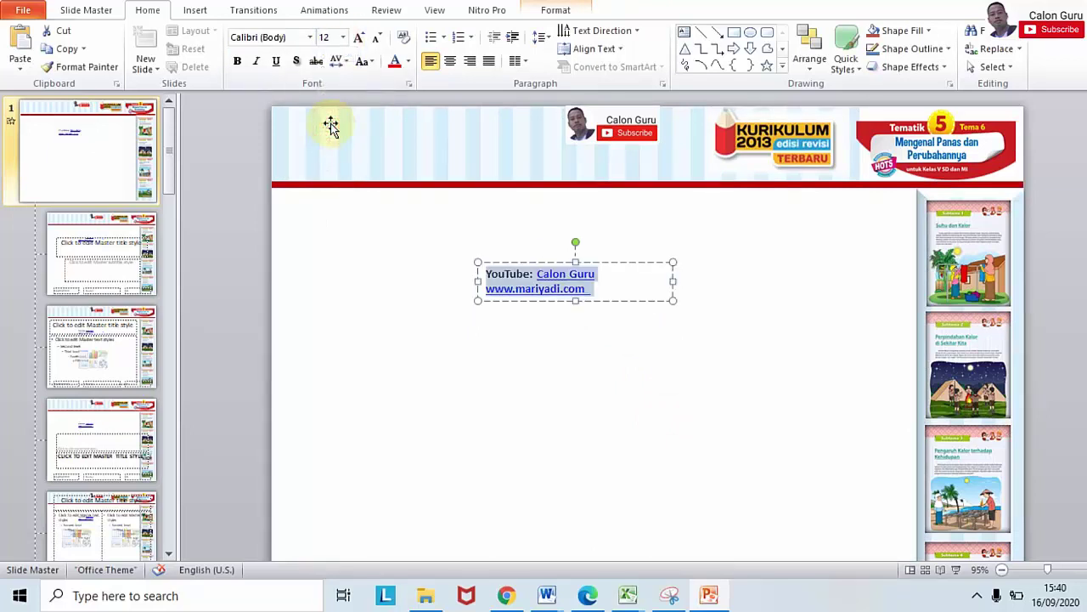
pyautogui.moveTo(516, 265); pyautogui.dragTo(595, 151)
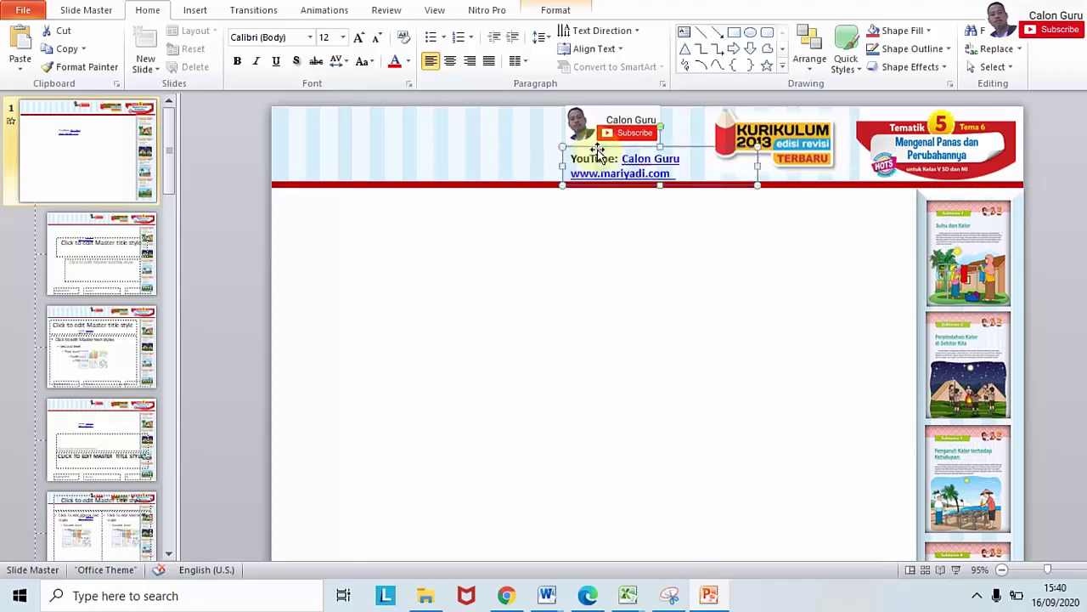
pyautogui.click(628, 268)
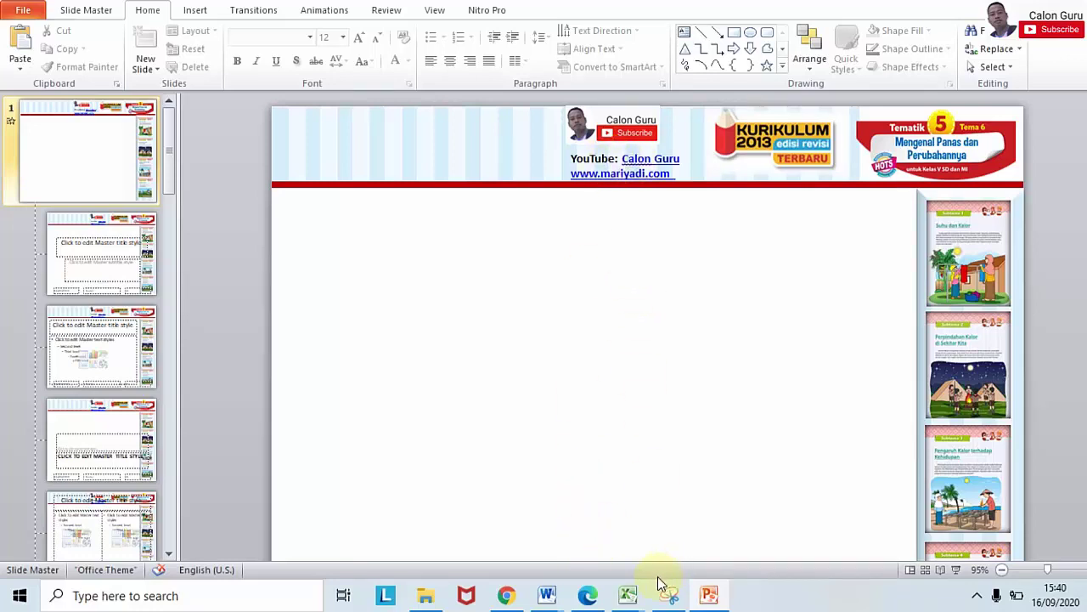
# In the Blogger post editor, check the YouTube channel address behind the Calon Guru link.
pyautogui.click(506, 595)
pyautogui.click(445, 286)
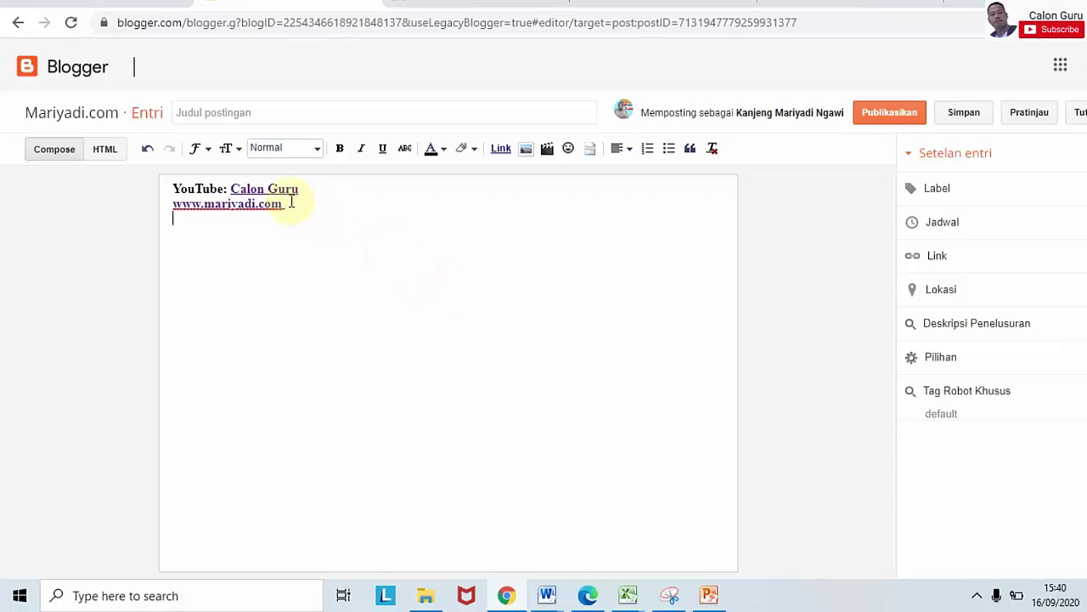
pyautogui.click(269, 188)
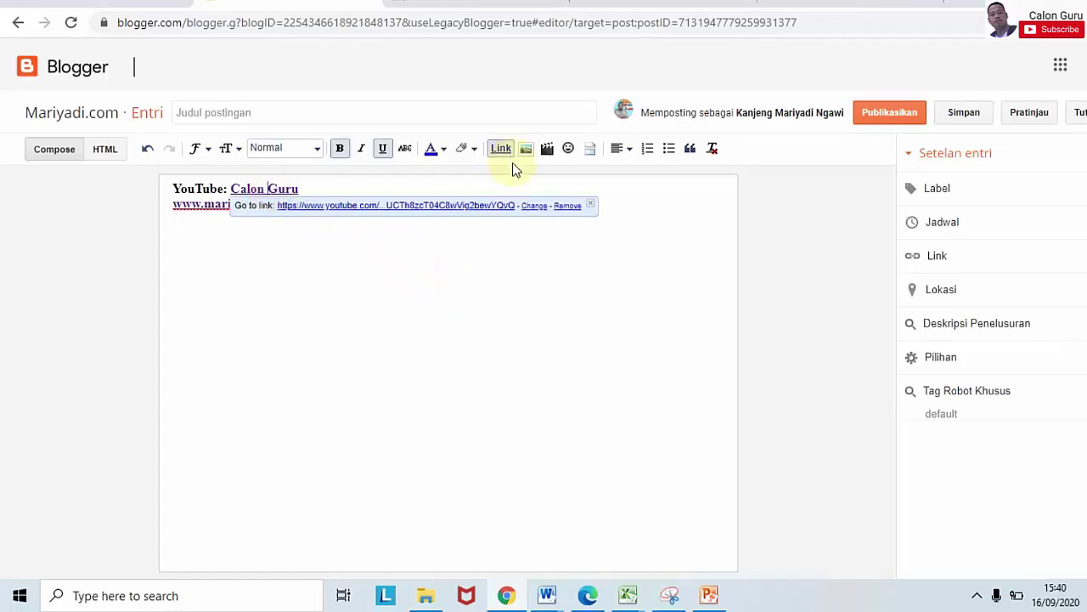
pyautogui.click(530, 207)
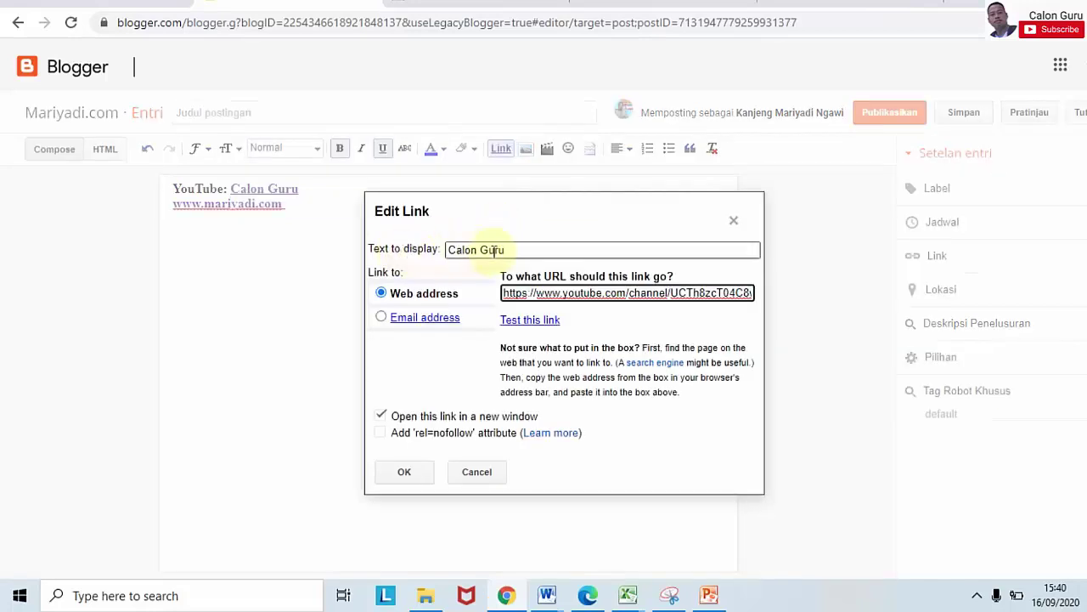
pyautogui.click(593, 292)
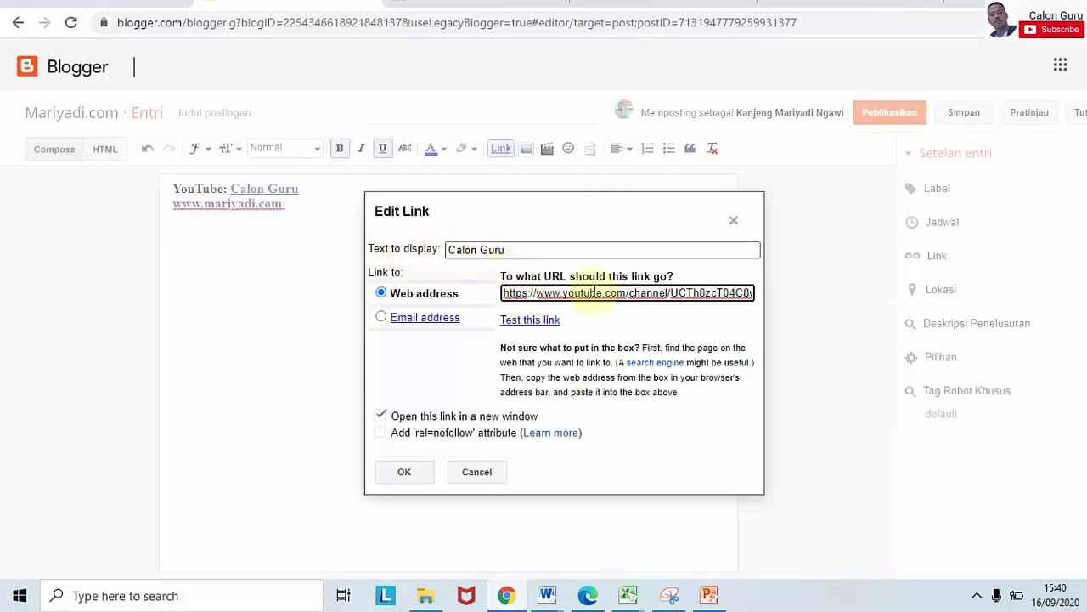
pyautogui.click(734, 222)
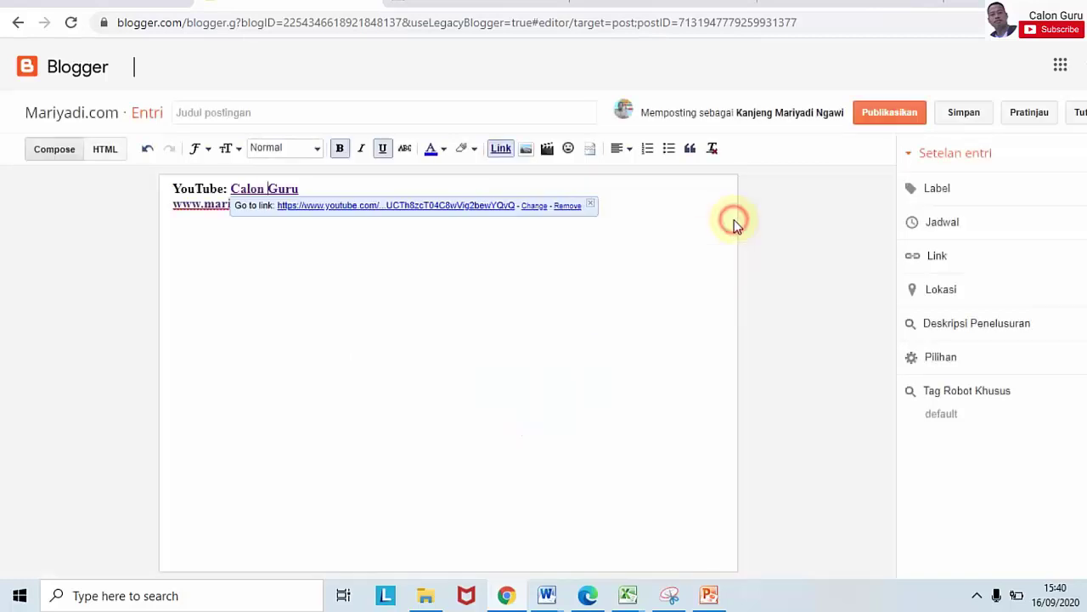
pyautogui.click(190, 205)
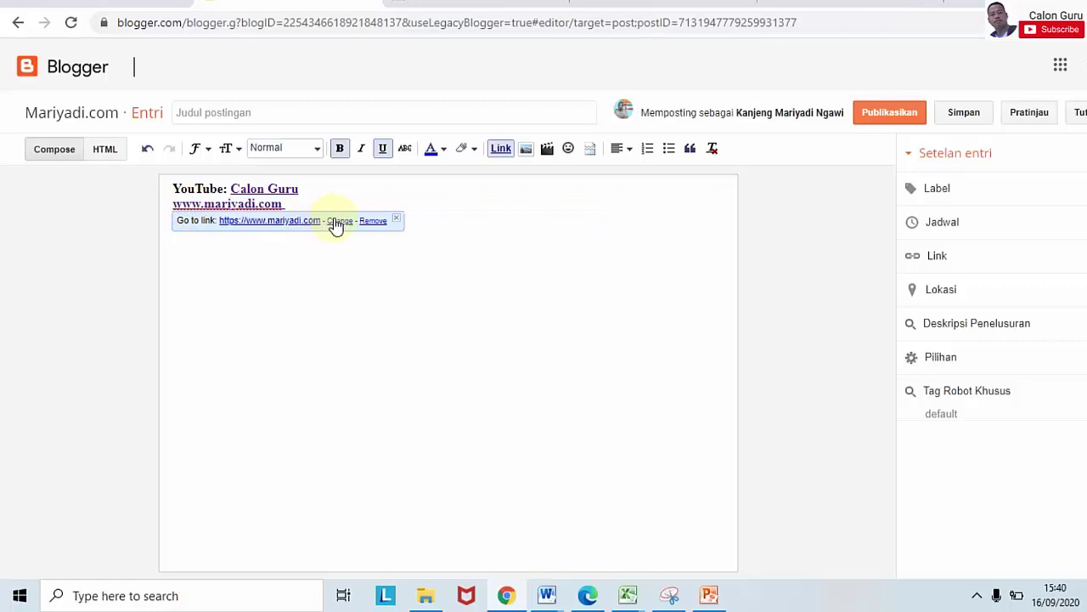
pyautogui.click(338, 221)
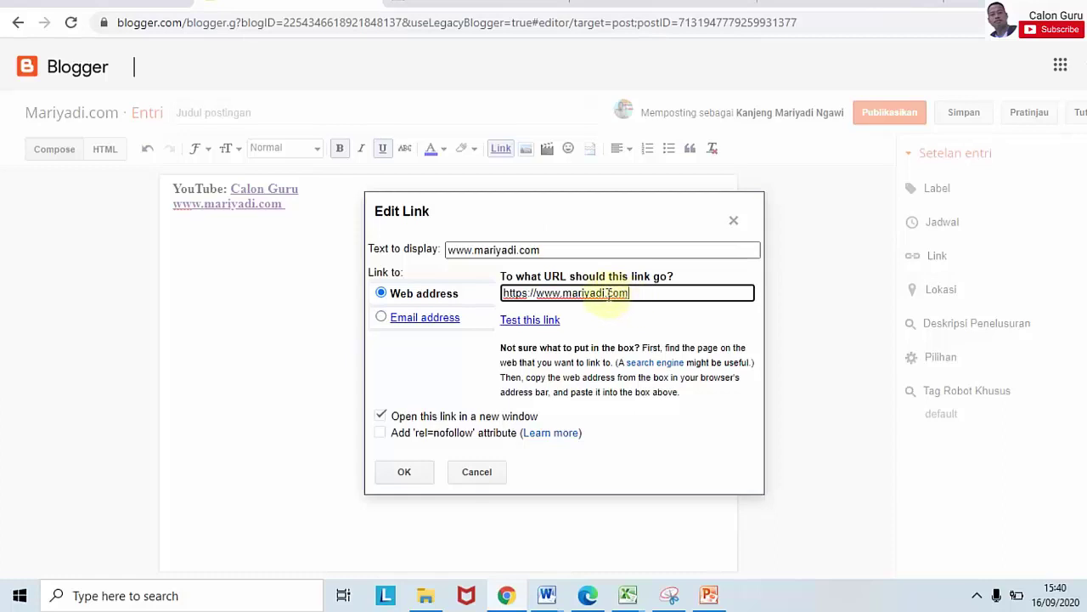
pyautogui.click(734, 221)
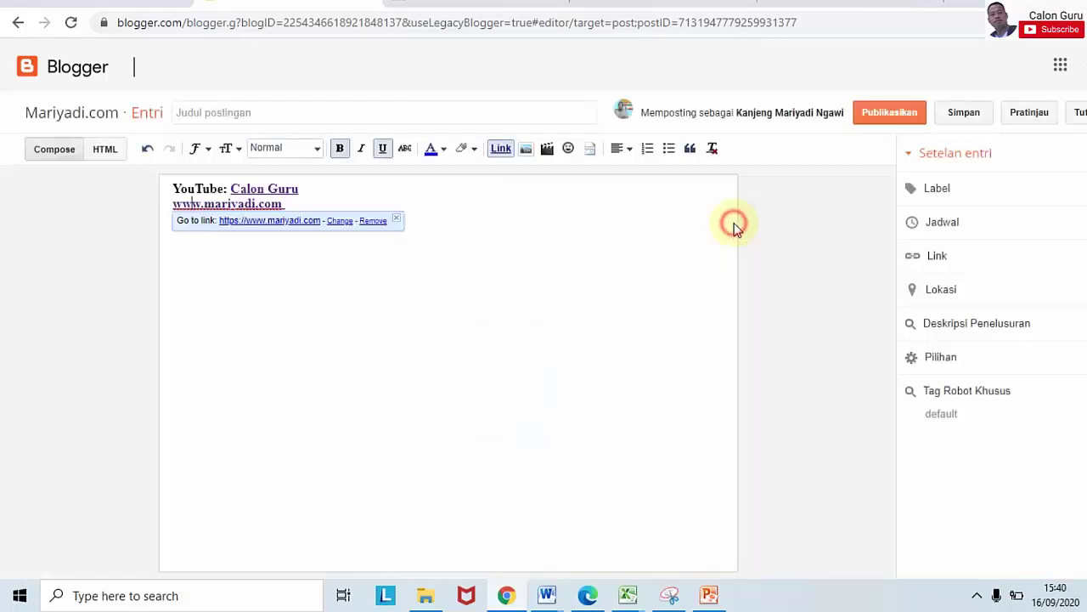
pyautogui.click(622, 256)
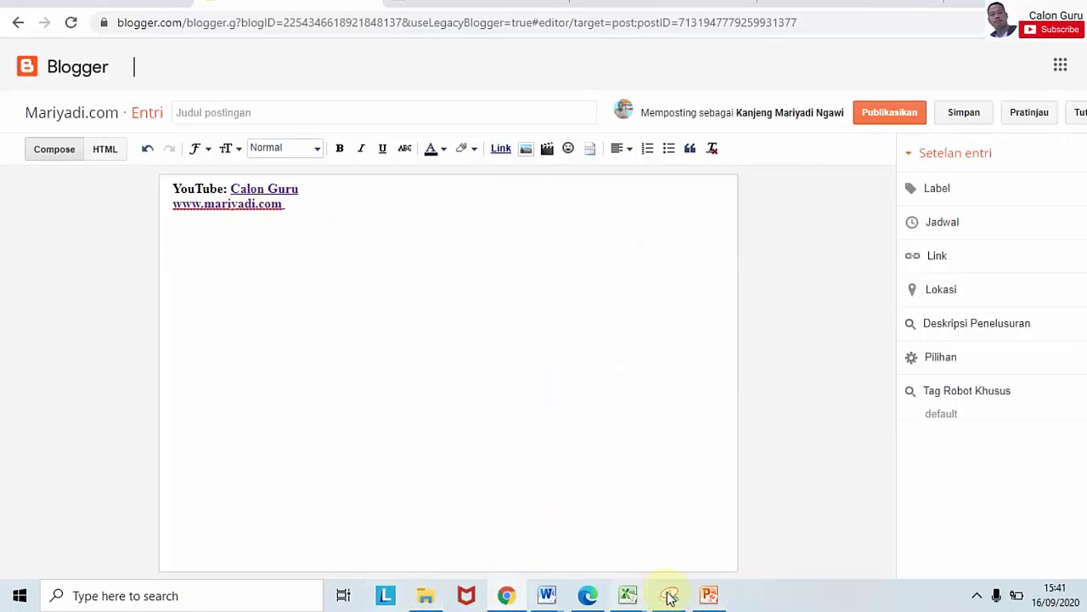
# Back in PowerPoint, select the subscribe picture in the master header, then deselect it.
pyautogui.click(709, 597)
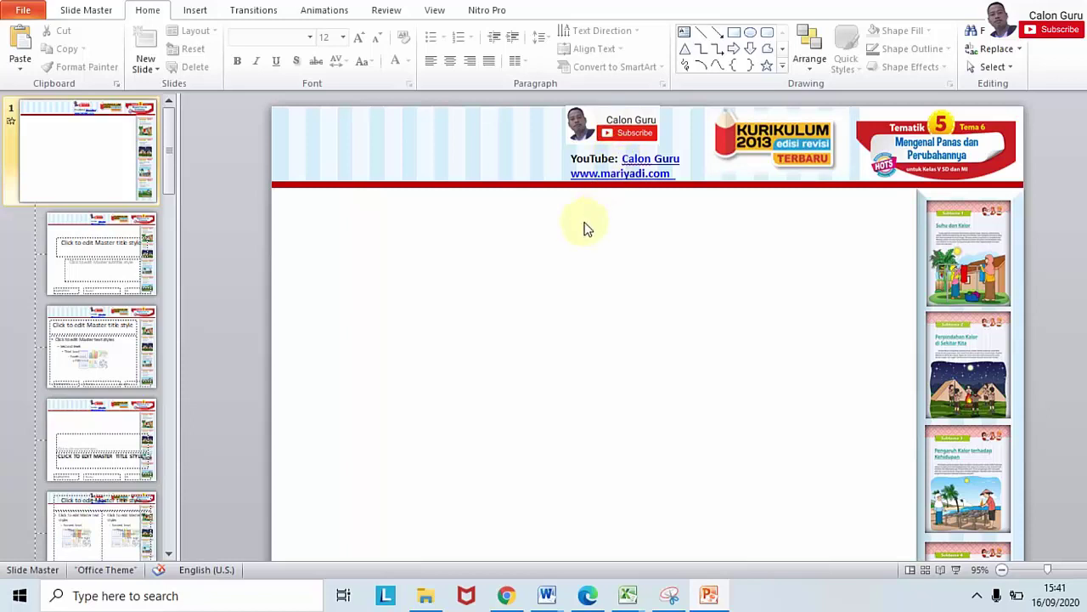
pyautogui.click(578, 124)
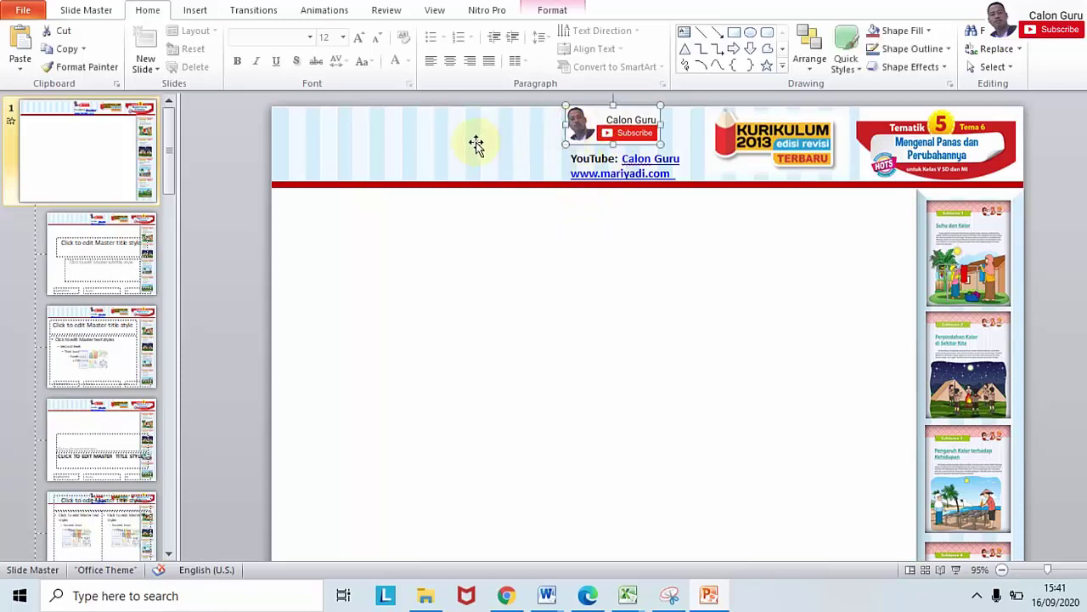
pyautogui.click(557, 256)
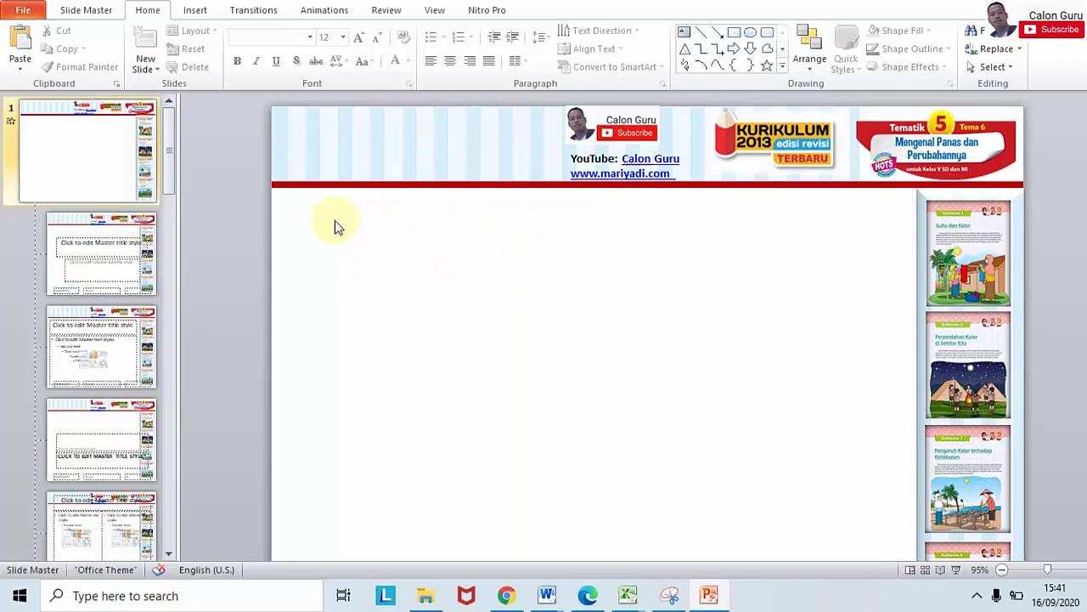
# Save the deck as a PowerPoint Show named 'Kelas 5 Tema 6 Subtema 1' in PPT KELAS 5.
pyautogui.click(34, 15)
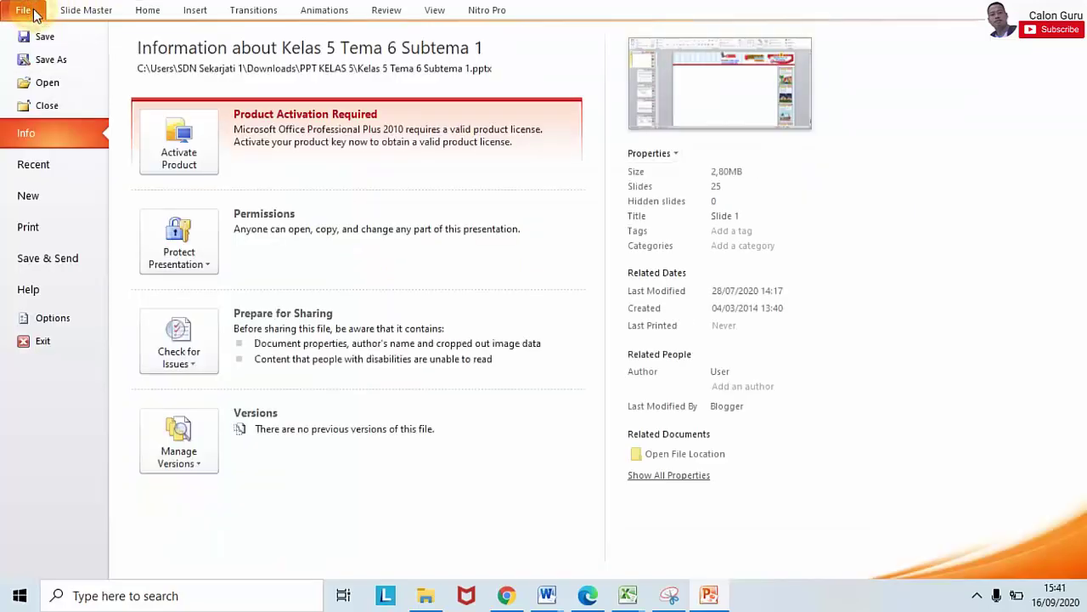
pyautogui.click(49, 61)
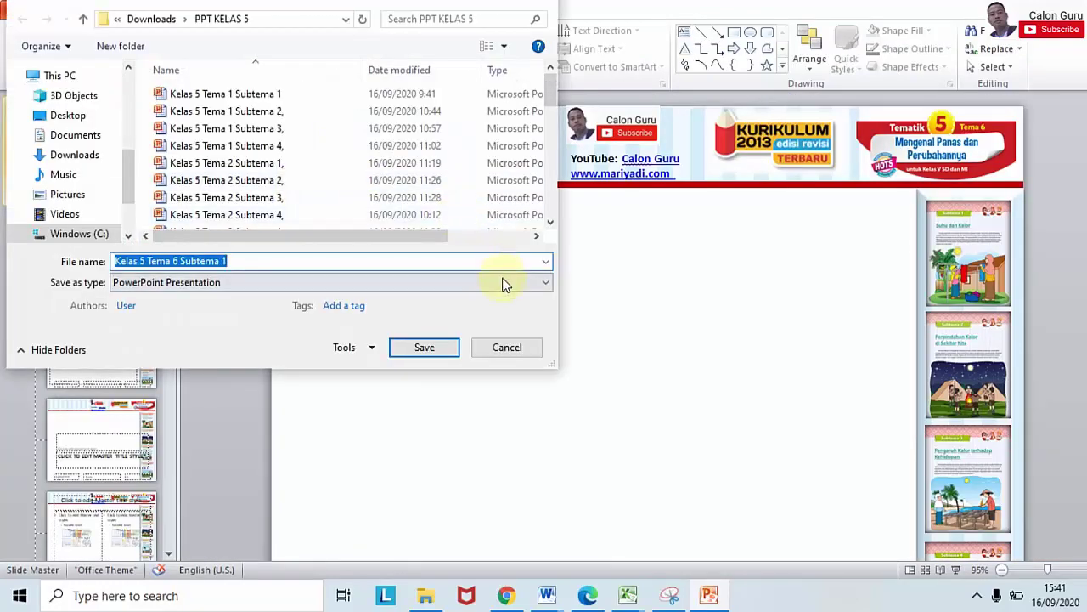
pyautogui.click(244, 318)
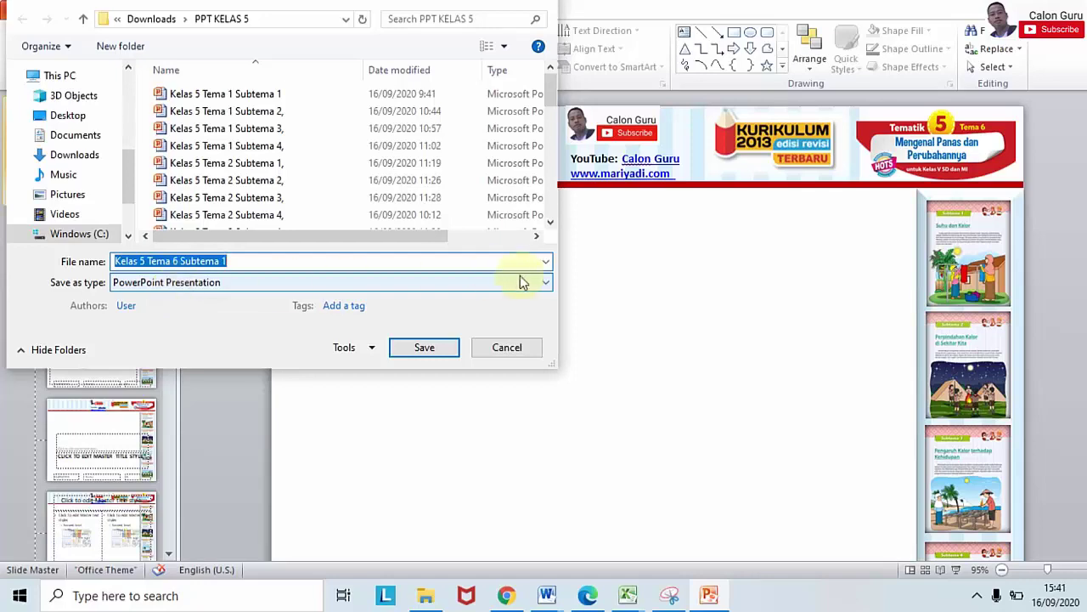
pyautogui.click(548, 289)
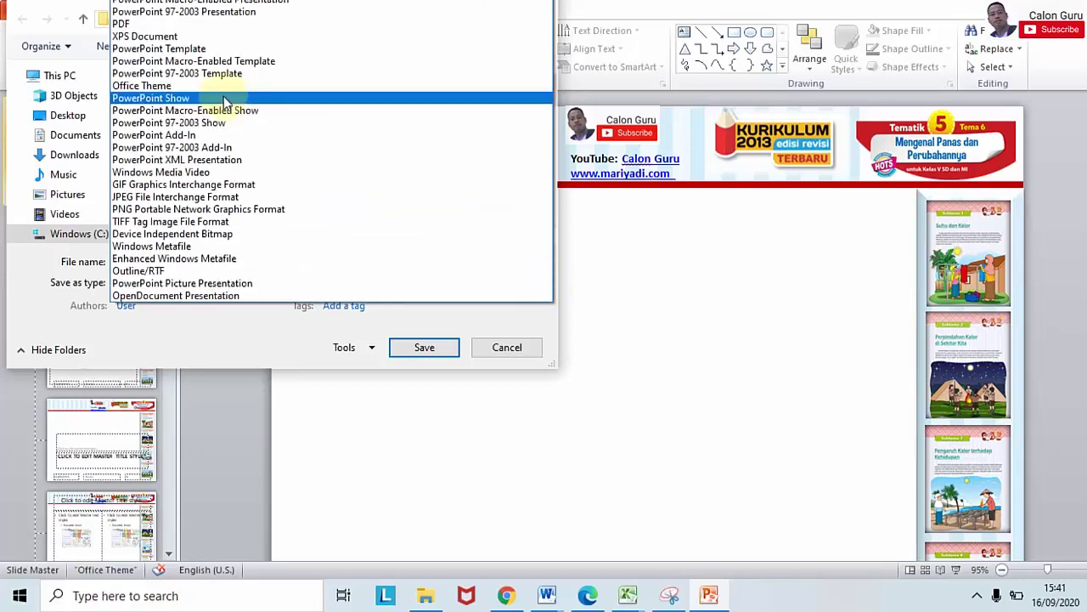
pyautogui.click(220, 98)
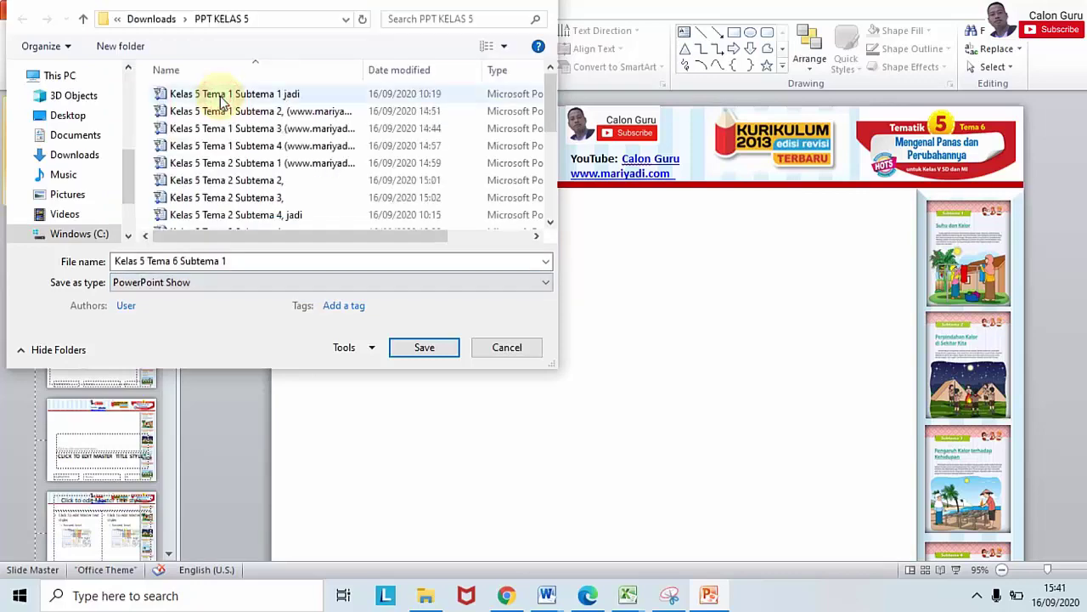
pyautogui.click(429, 349)
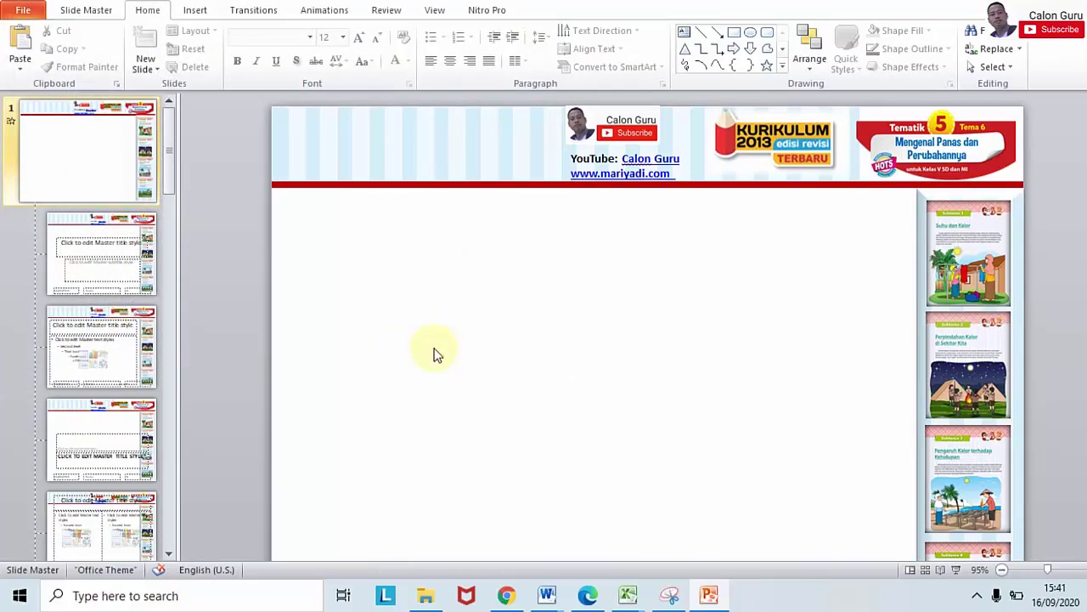
# Close PowerPoint and launch the 'Kelas 5 Tema 6 Subtema 1' show from the PPT KELAS 5 folder.
pyautogui.hotkey('alt', 'F4')
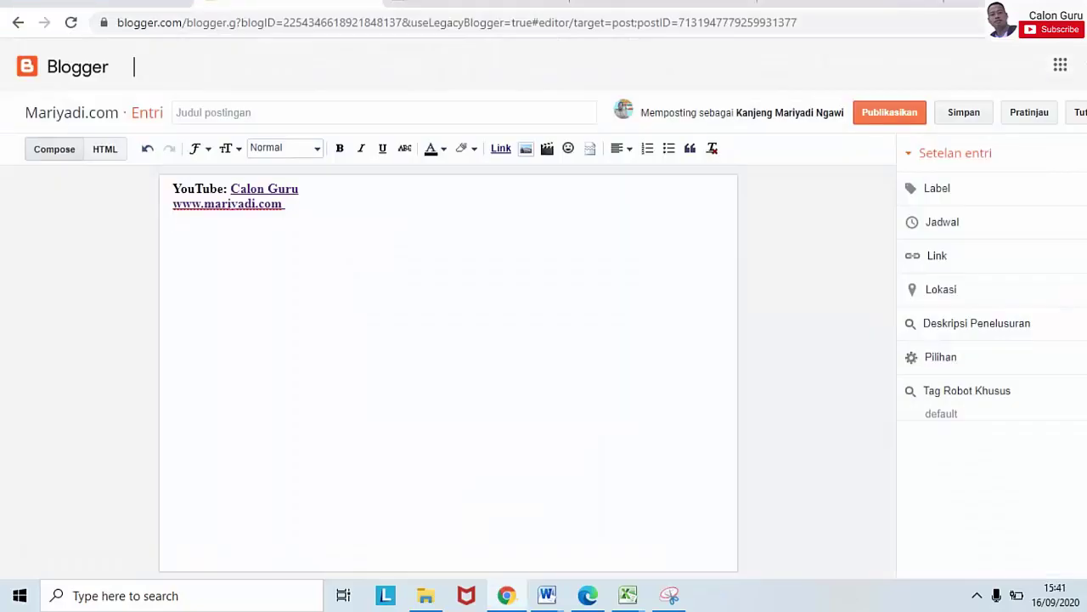
pyautogui.click(425, 595)
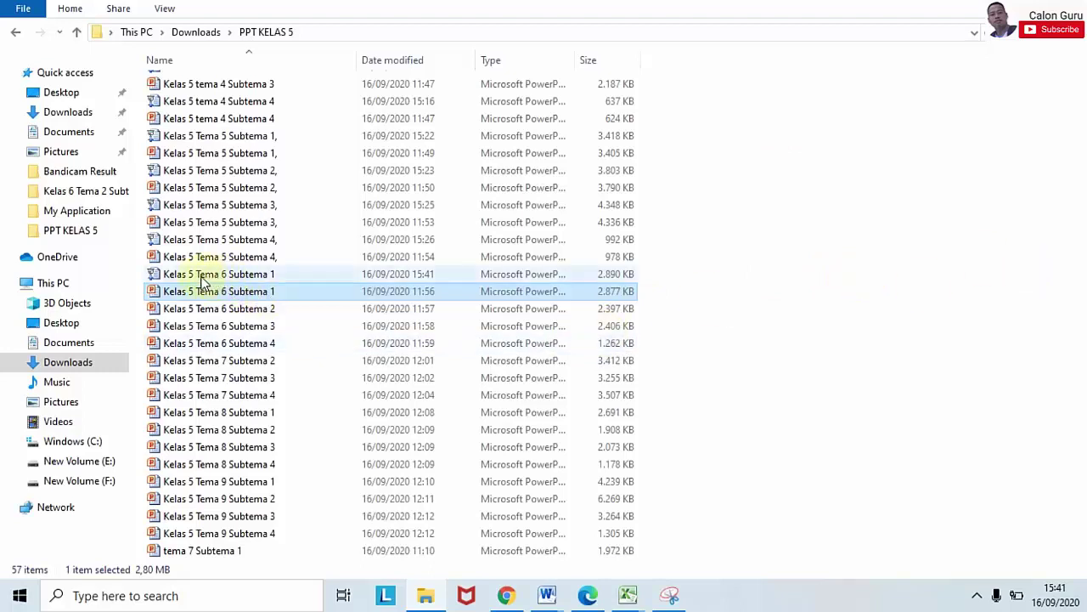
pyautogui.moveTo(187, 280)
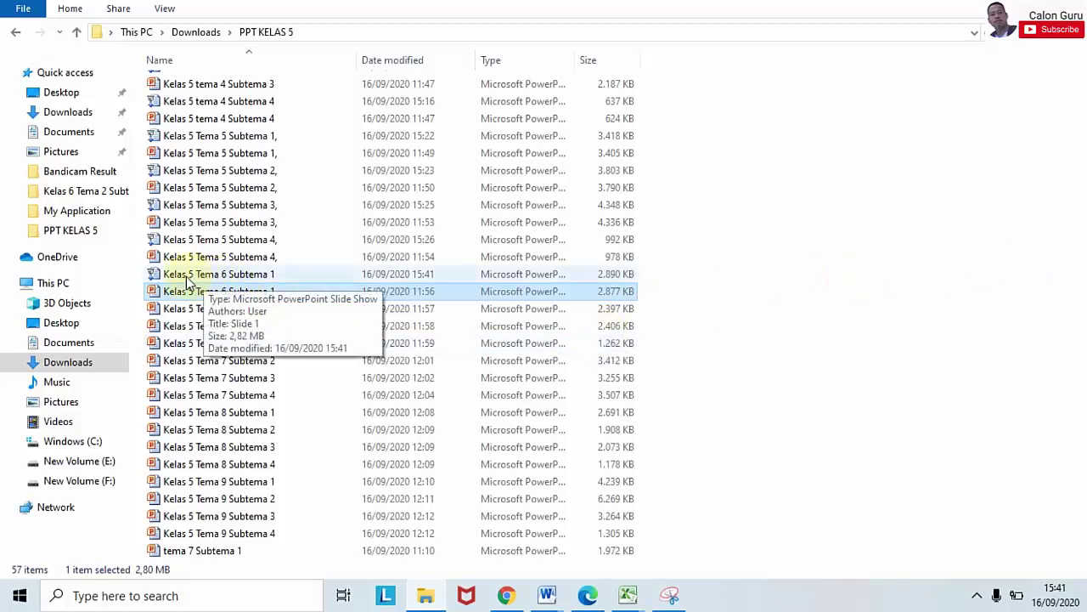
pyautogui.click(252, 275)
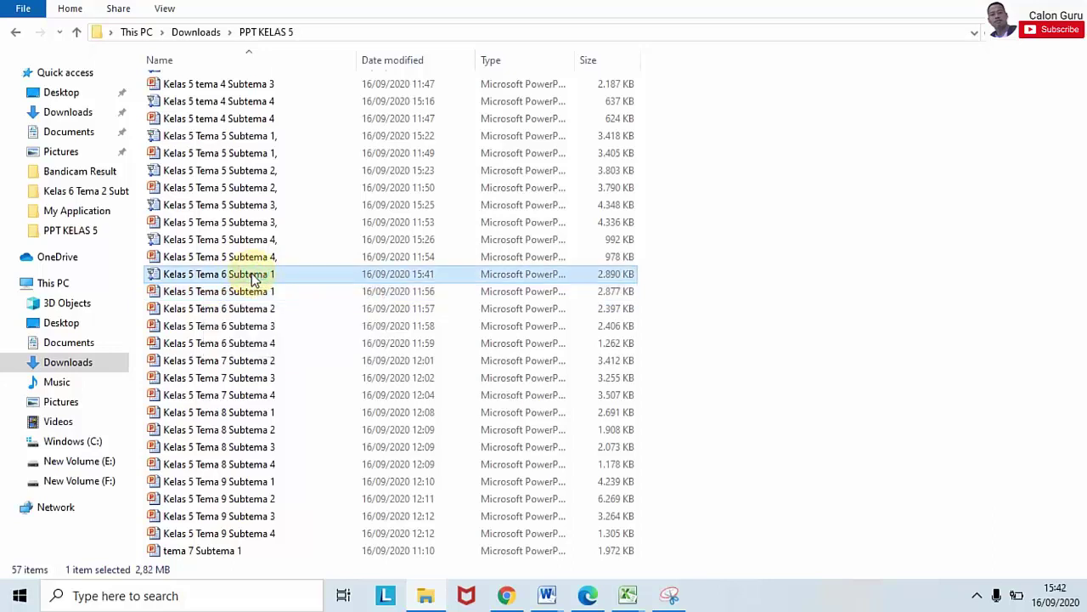
pyautogui.doubleClick(252, 273)
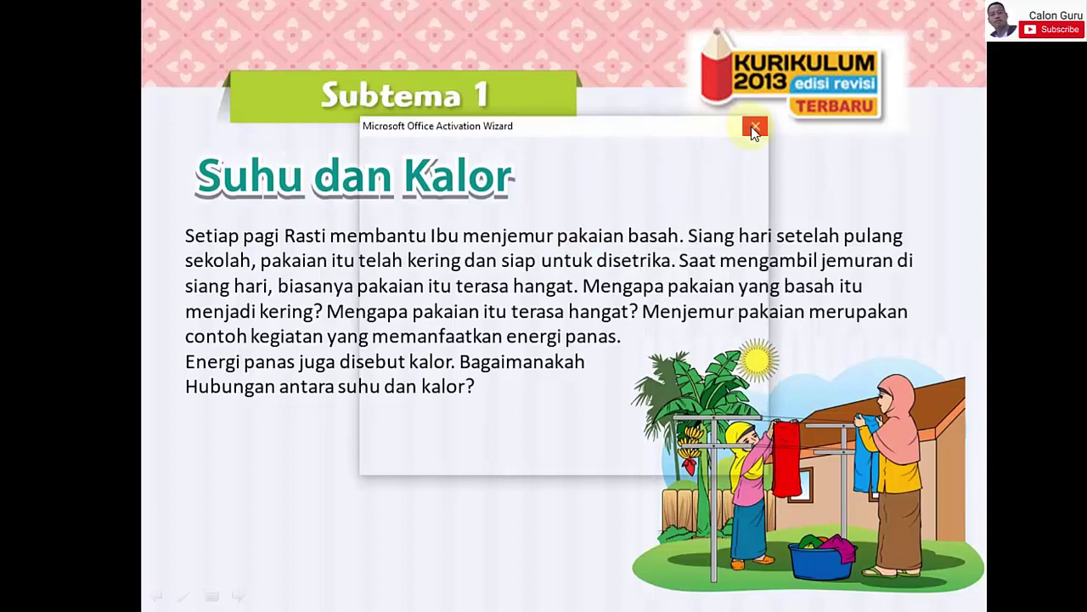
# Dismiss the Office Activation Wizard that appears over the running slide show.
pyautogui.click(754, 128)
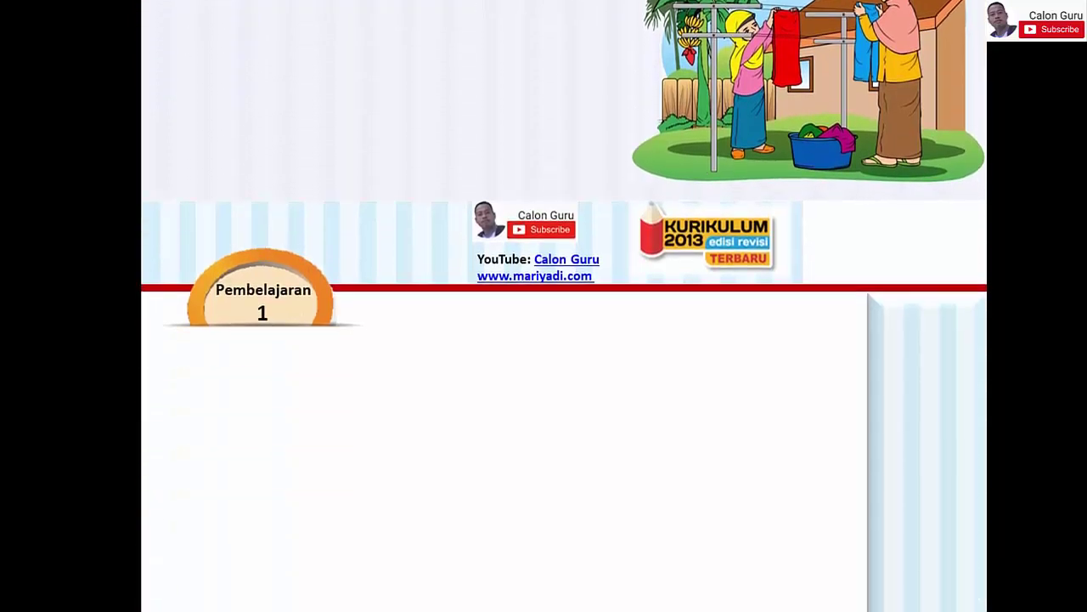